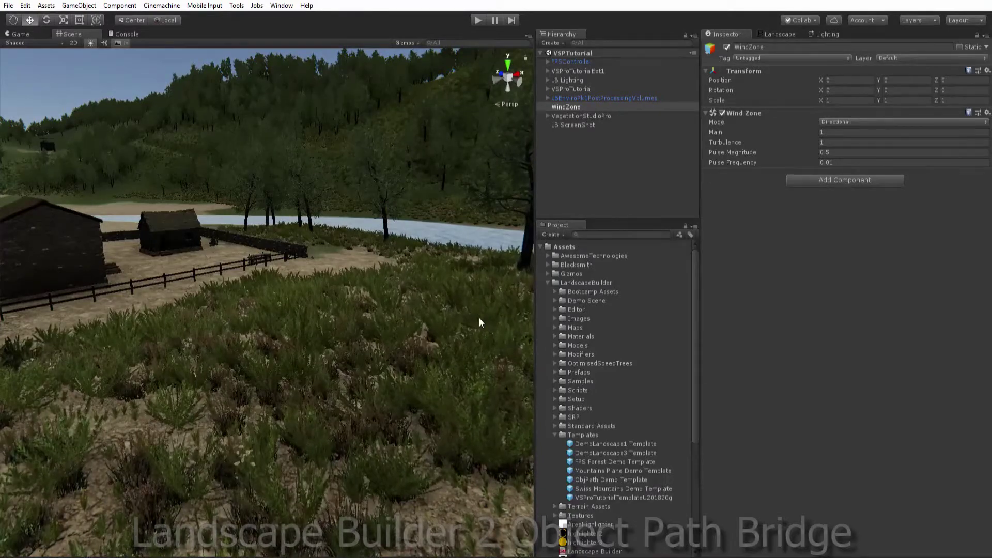
Step: Review the landscape's terrain settings and its existing topography, tree, grass and group configurations
click(778, 33)
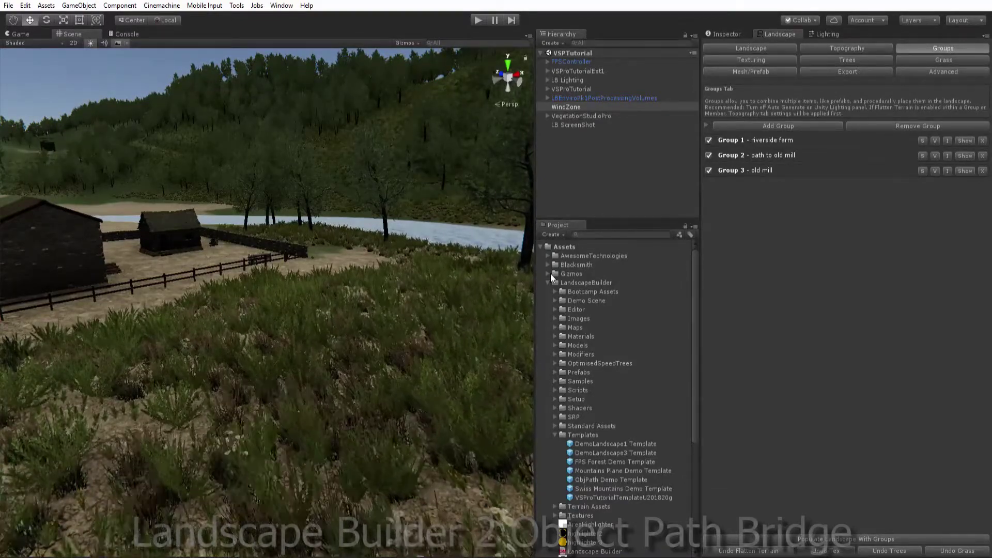
click(750, 48)
click(707, 146)
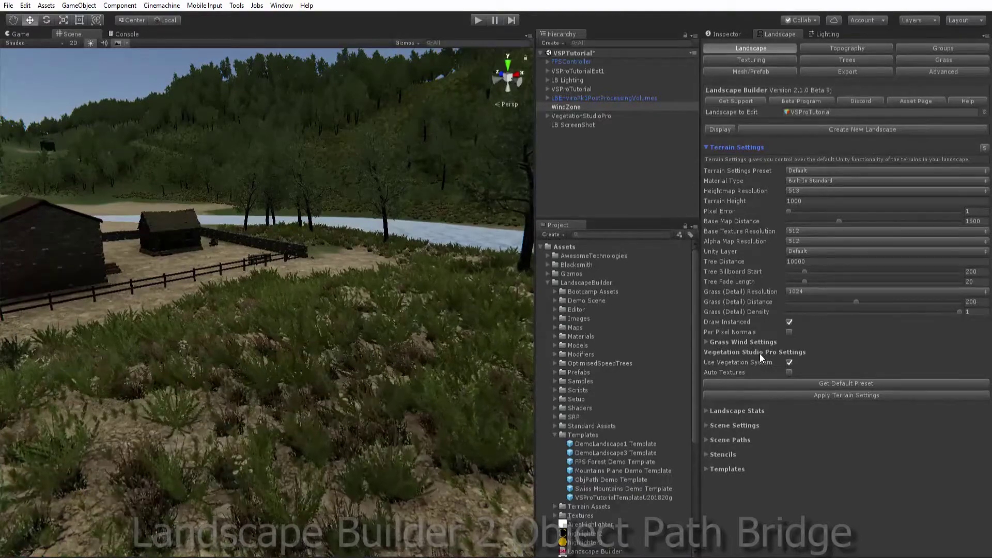
click(837, 46)
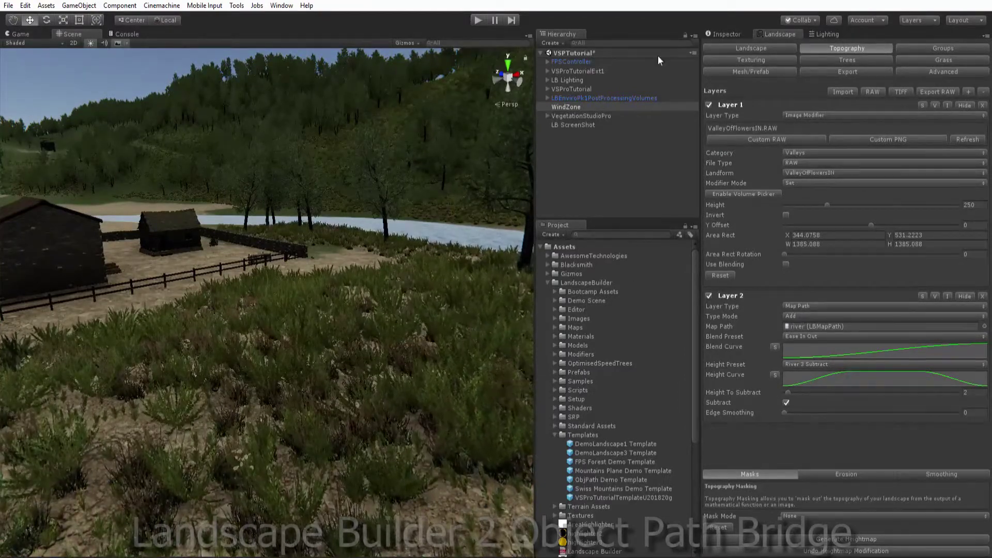
click(829, 60)
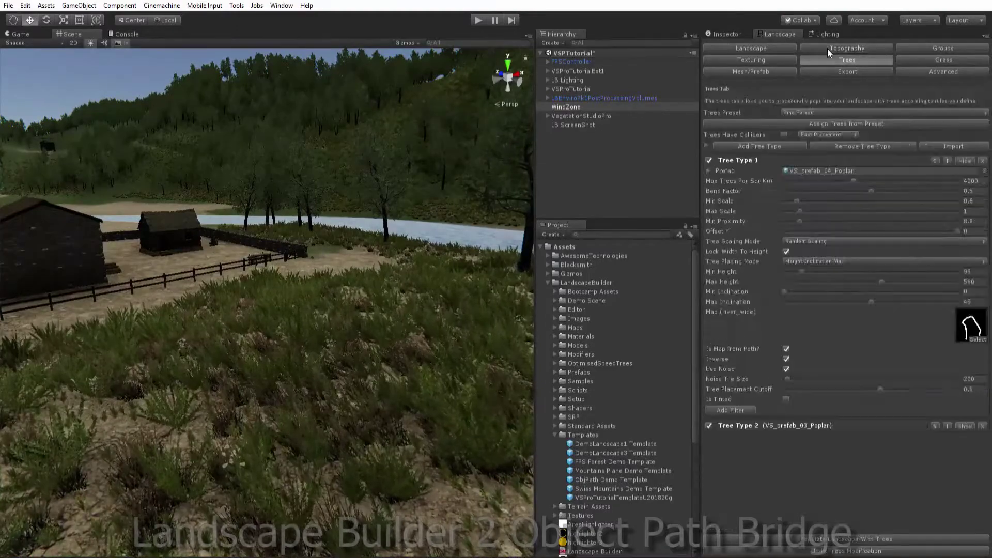
click(943, 59)
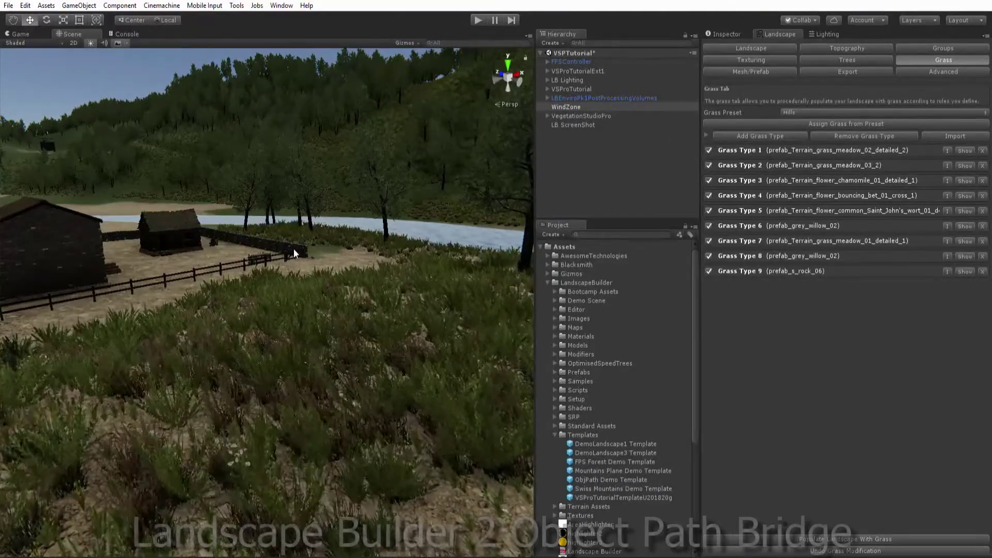
click(949, 48)
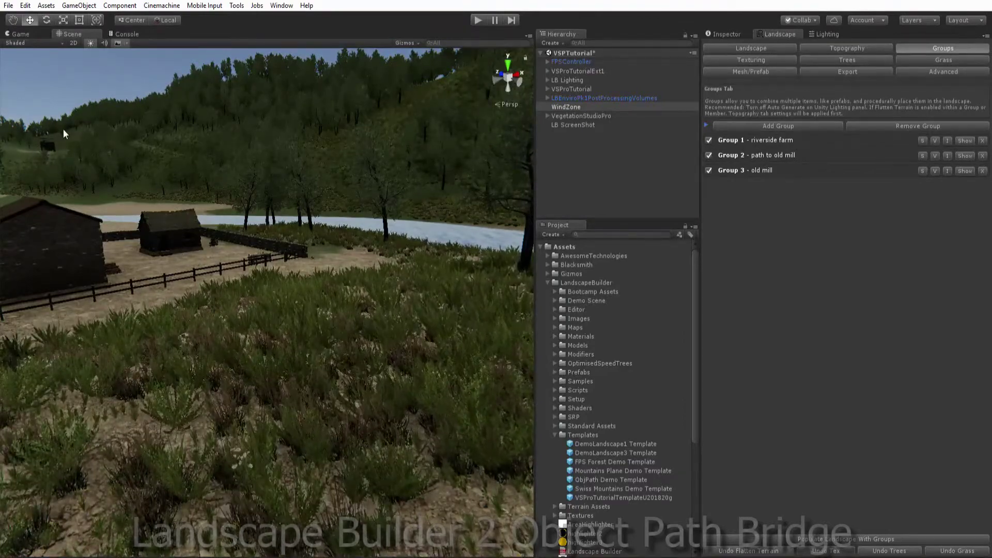
Step: Examine the river crossing beyond the farm, including the far bank where the old mill path starts
middle_drag(286, 234, 283, 262)
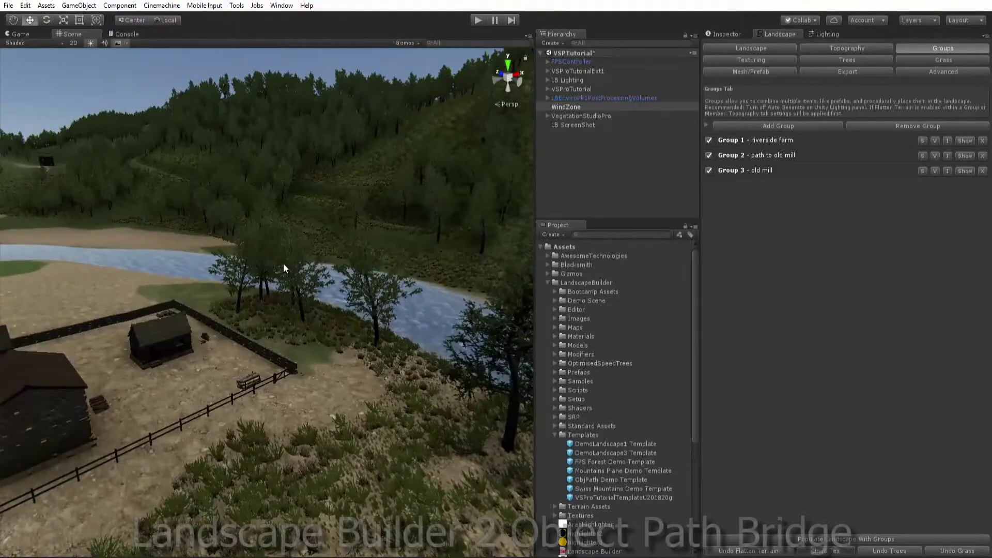
right_drag(283, 263, 352, 283)
middle_drag(353, 290, 358, 295)
scroll(417, 307, up, 2)
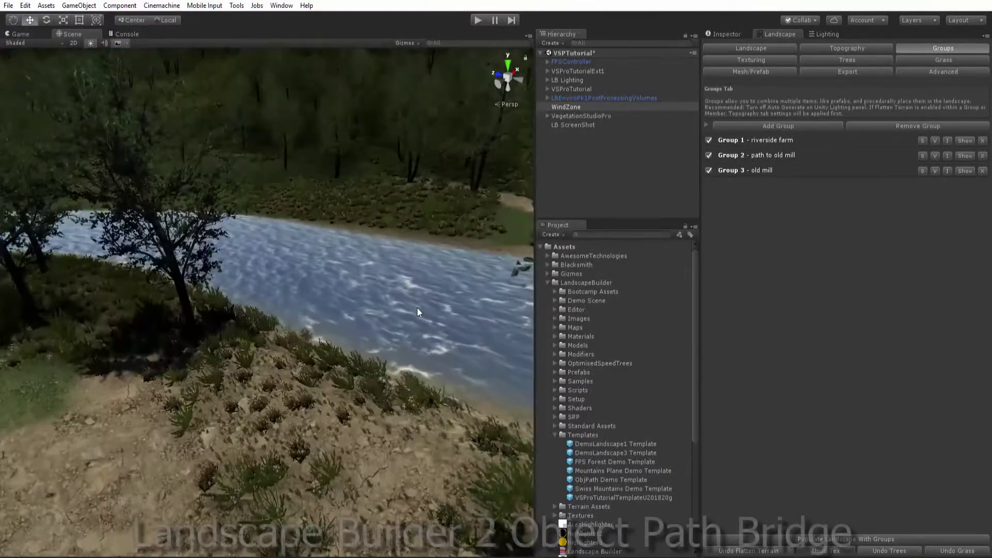
middle_drag(417, 308, 387, 336)
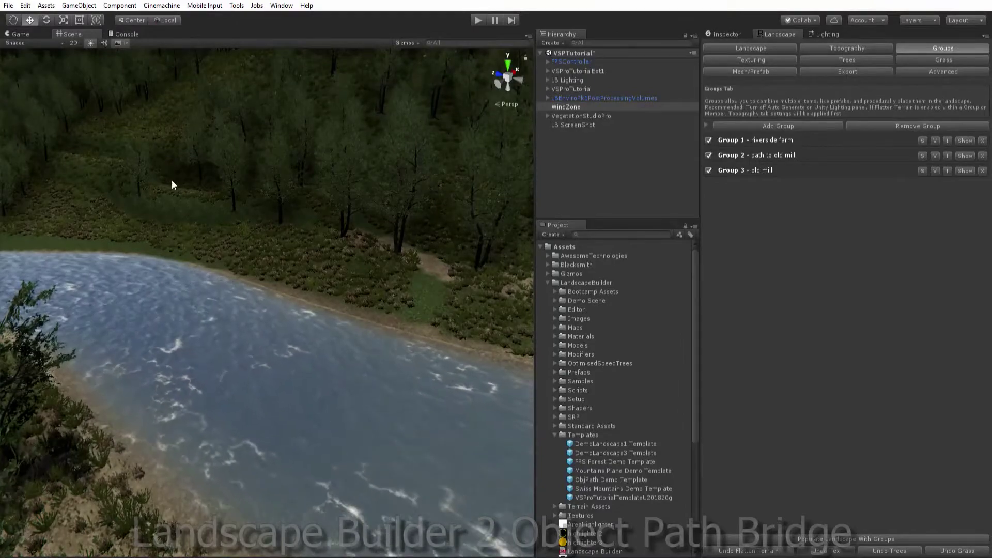
scroll(164, 185, down, 3)
mouse_move(291, 232)
middle_down()
mouse_move(296, 224)
mouse_move(288, 230)
mouse_move(297, 232)
middle_up()
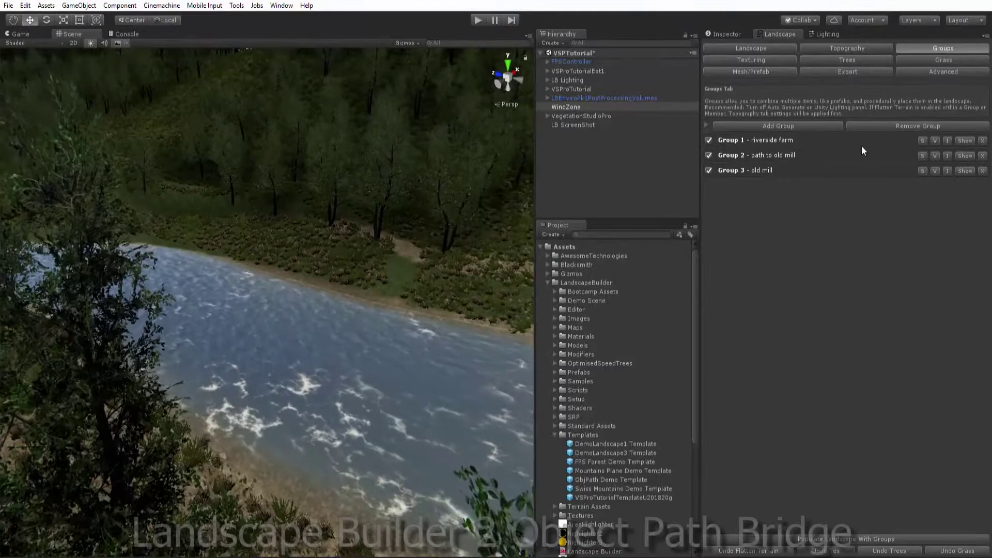
Step: Show the "Hill path from bridge" object path of the "path to old mill" group in the scene, inspect it, and hide it again
click(964, 154)
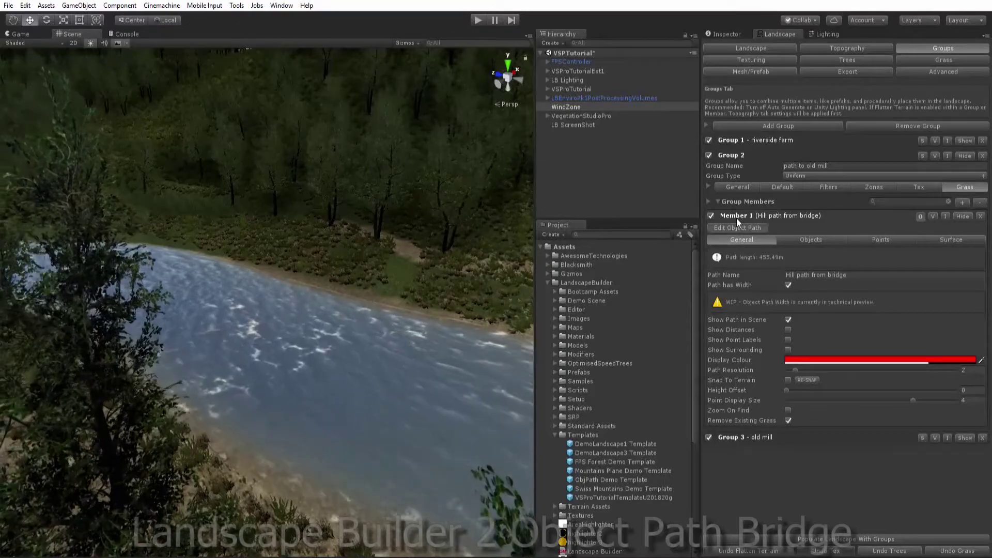
click(723, 226)
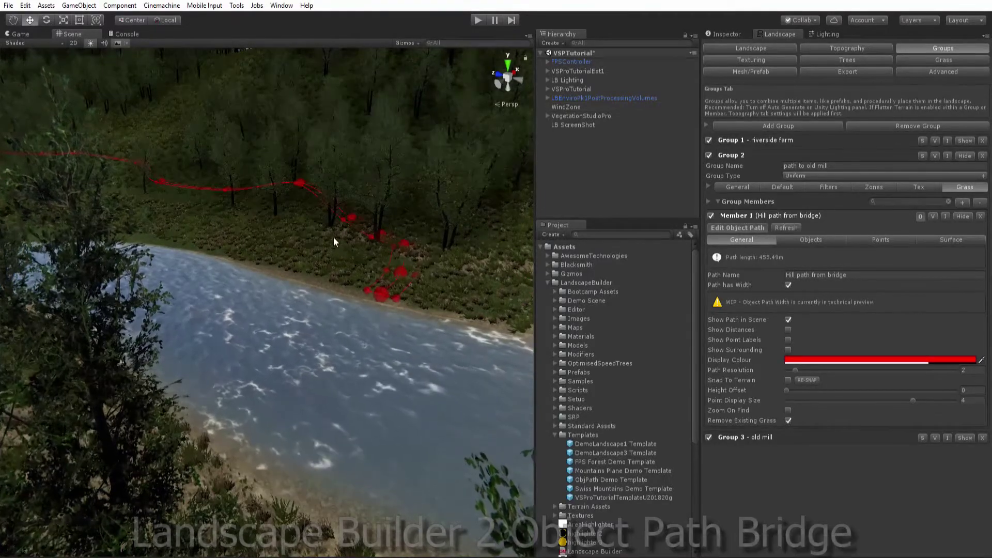
mouse_move(225, 202)
middle_down()
mouse_move(259, 250)
mouse_move(213, 191)
middle_up()
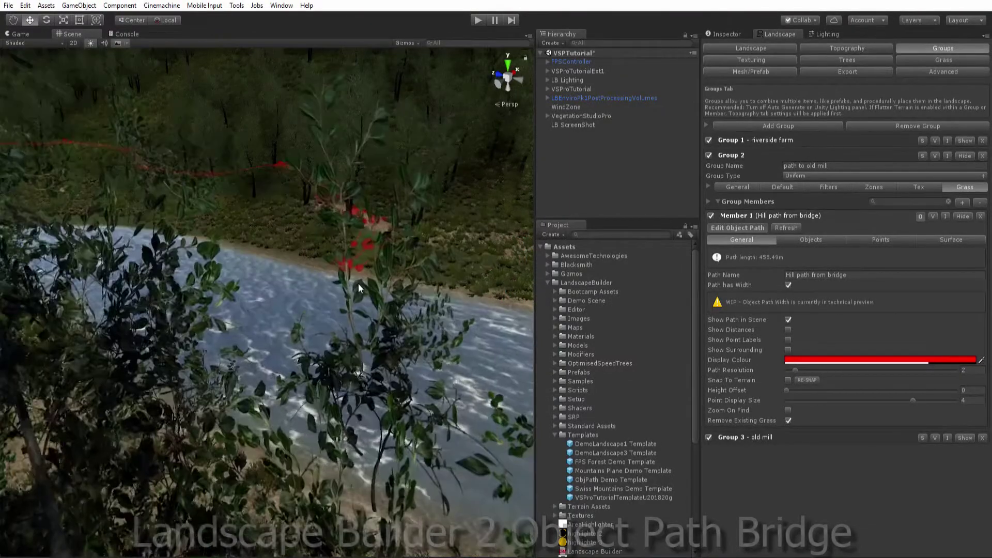
middle_drag(358, 283, 416, 303)
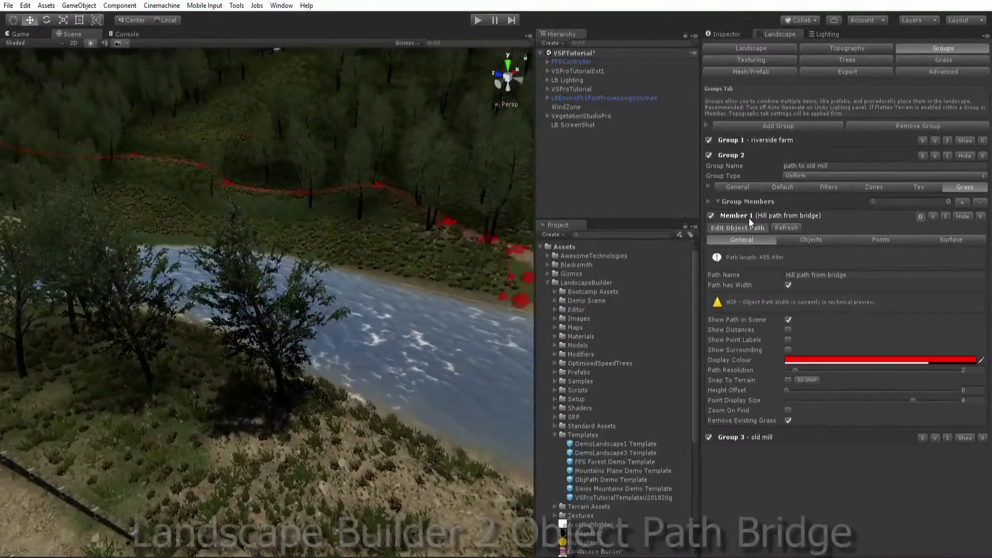
click(748, 225)
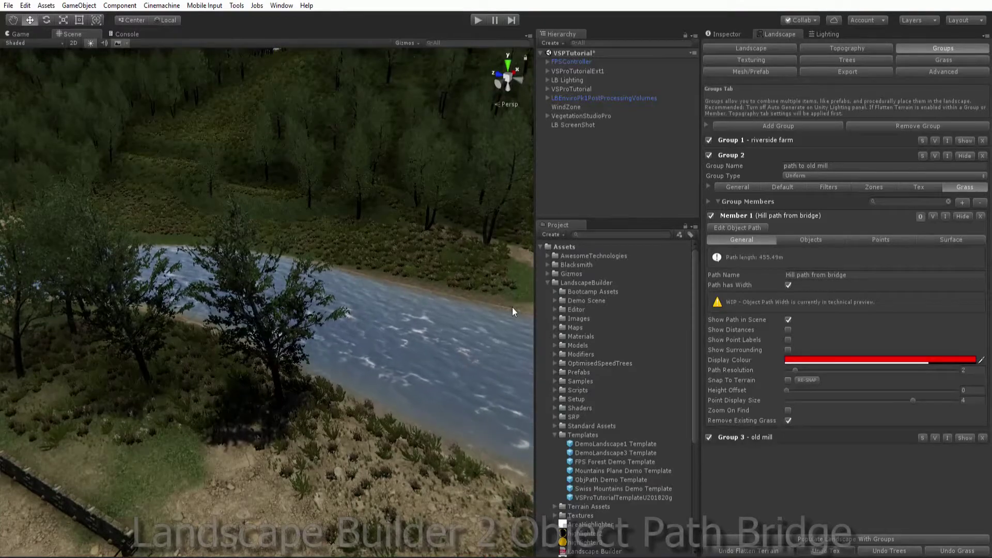
Step: Add a new group named "bridge group" and move it to second place in the list, right after "riverside farm"
middle_drag(477, 363, 470, 348)
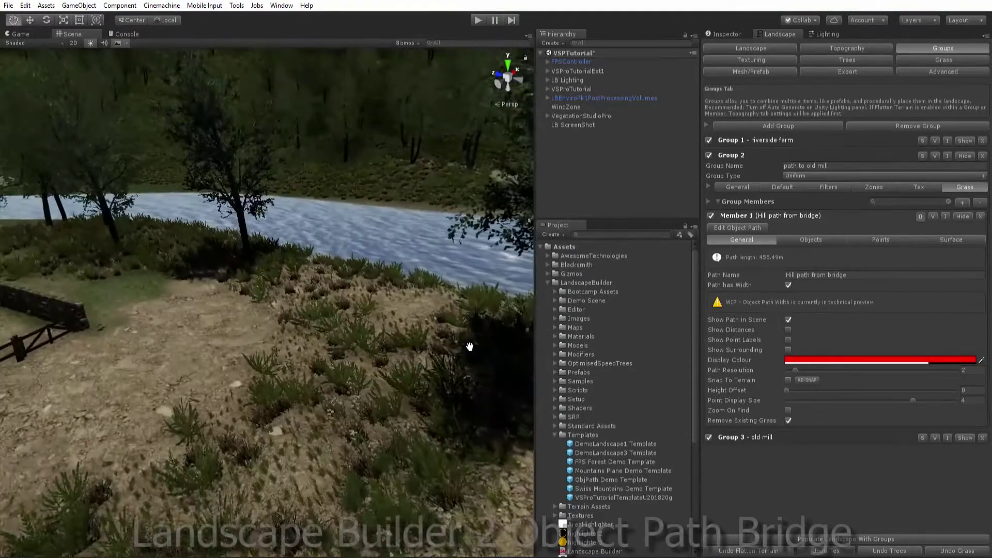
right_drag(470, 348, 458, 355)
middle_drag(458, 354, 398, 337)
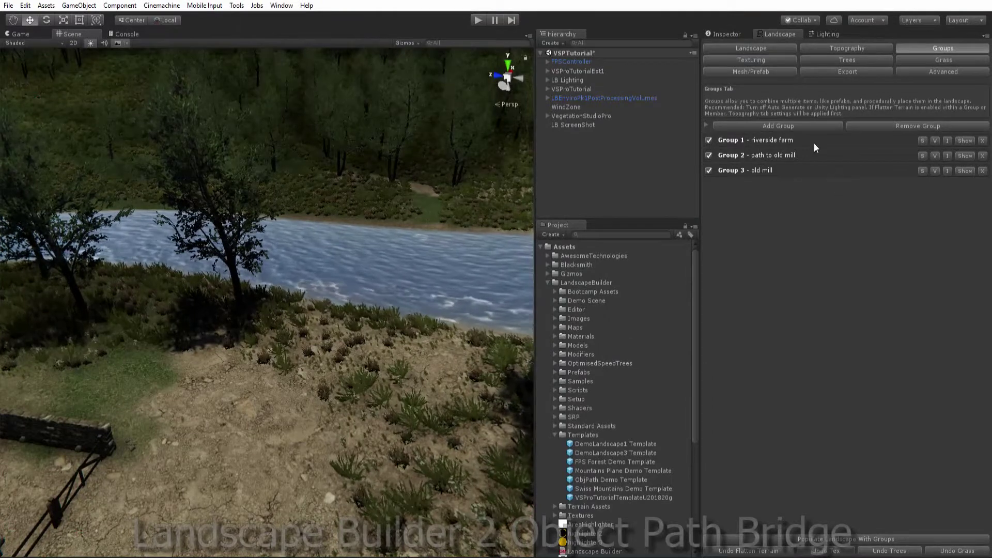
click(789, 126)
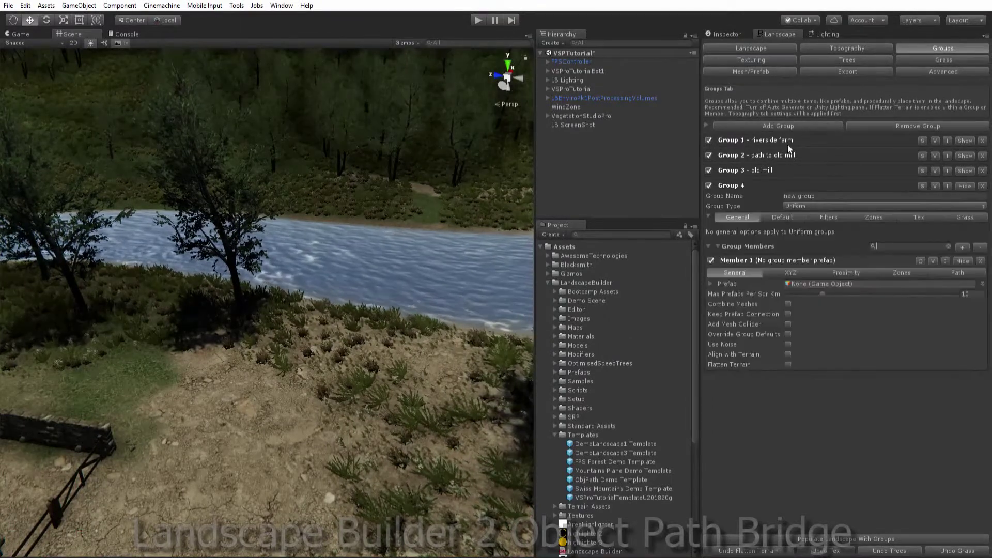
click(825, 194)
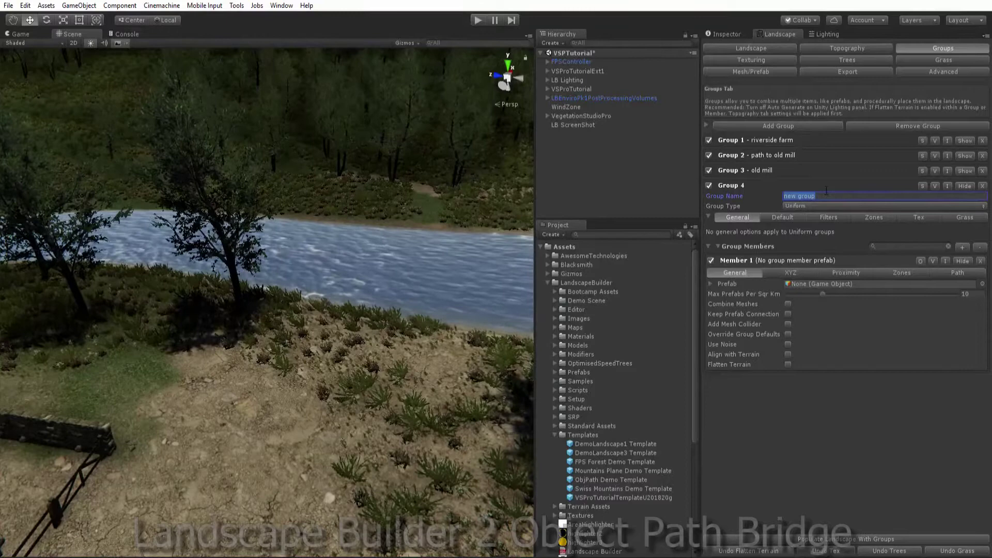
text(bri)
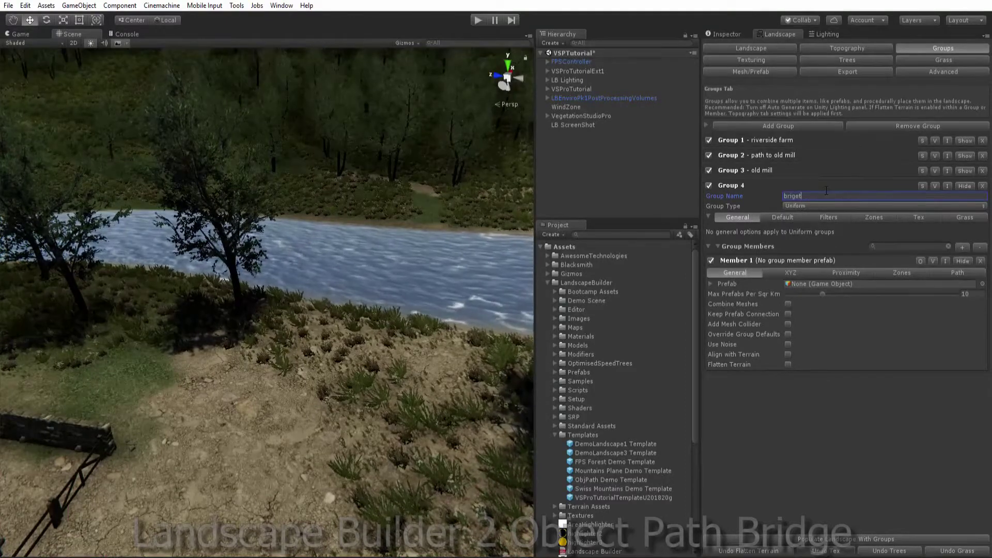
text(dge group)
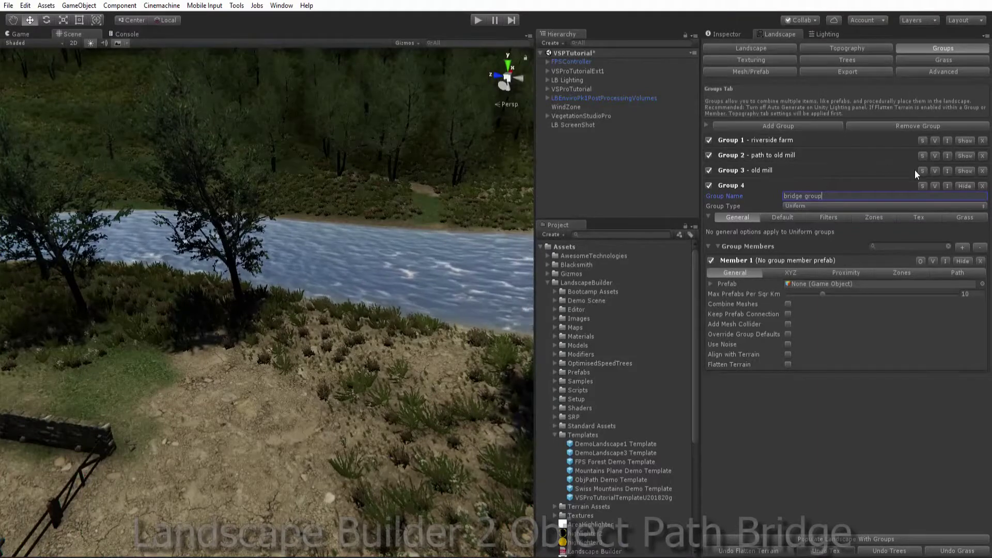
click(934, 184)
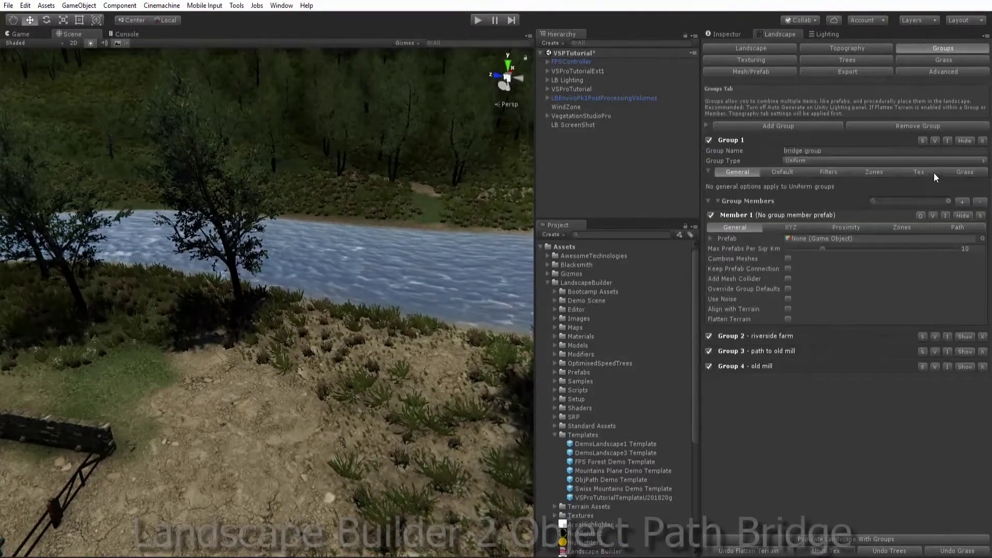
click(935, 139)
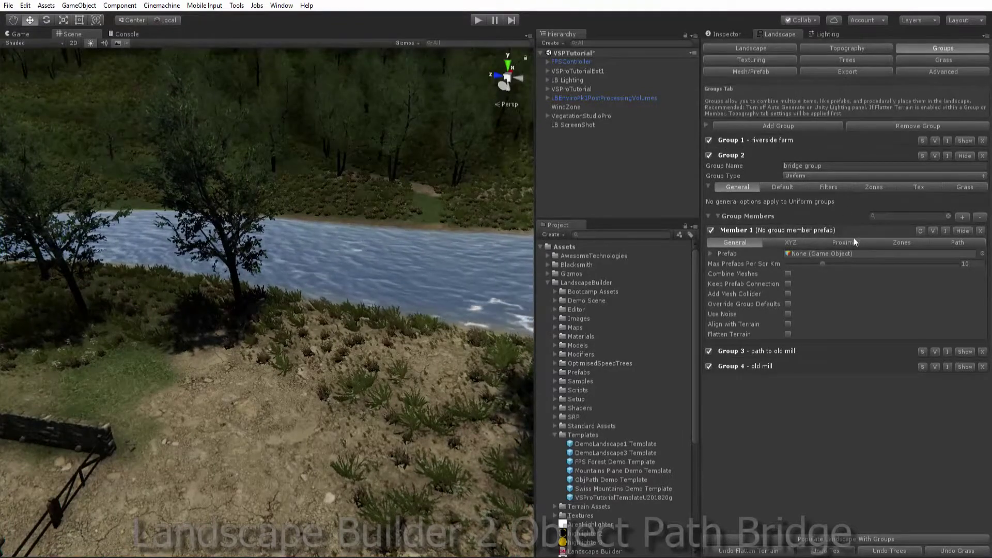
Step: Turn the bridge group's first member into an object path named "bridge", with path width enabled and Zoom On Find disabled
click(919, 229)
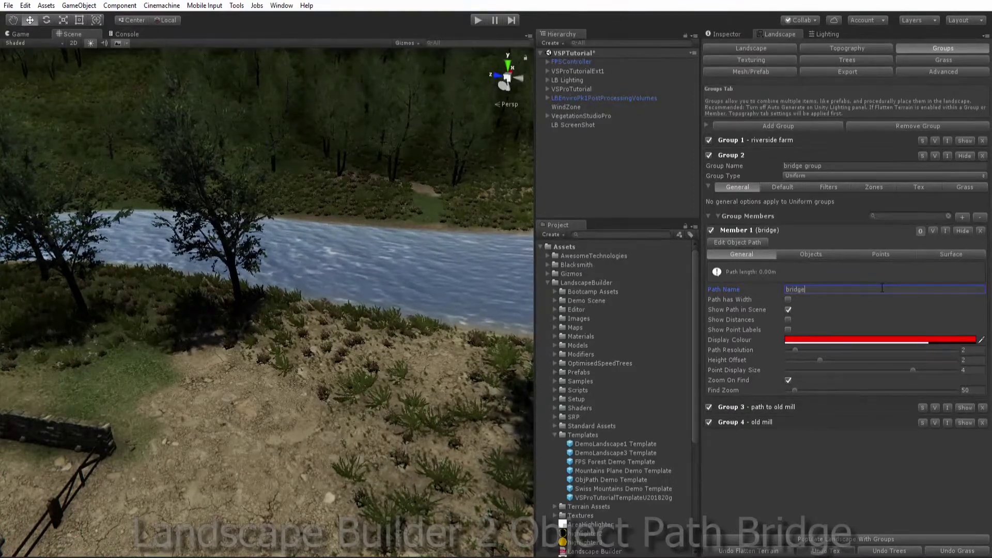
click(788, 299)
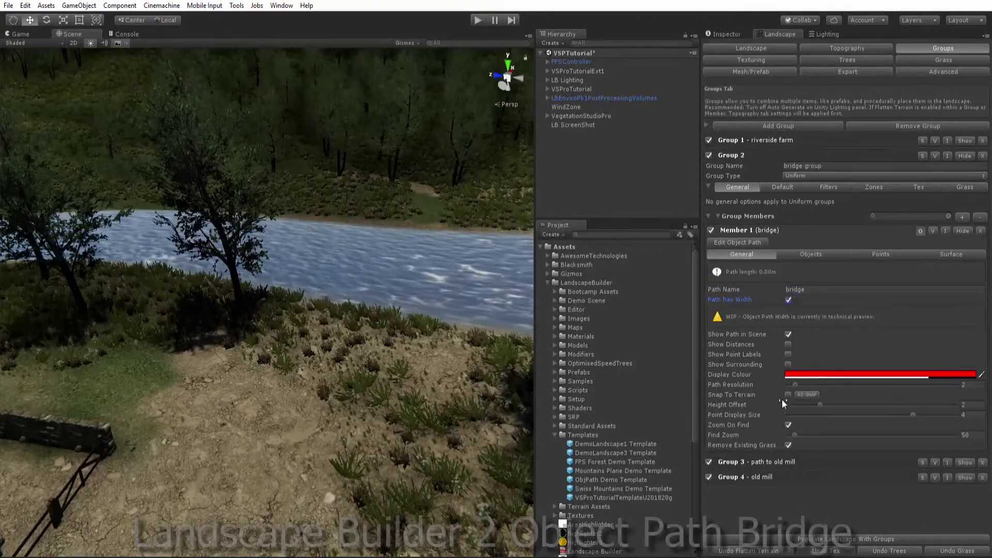
click(788, 423)
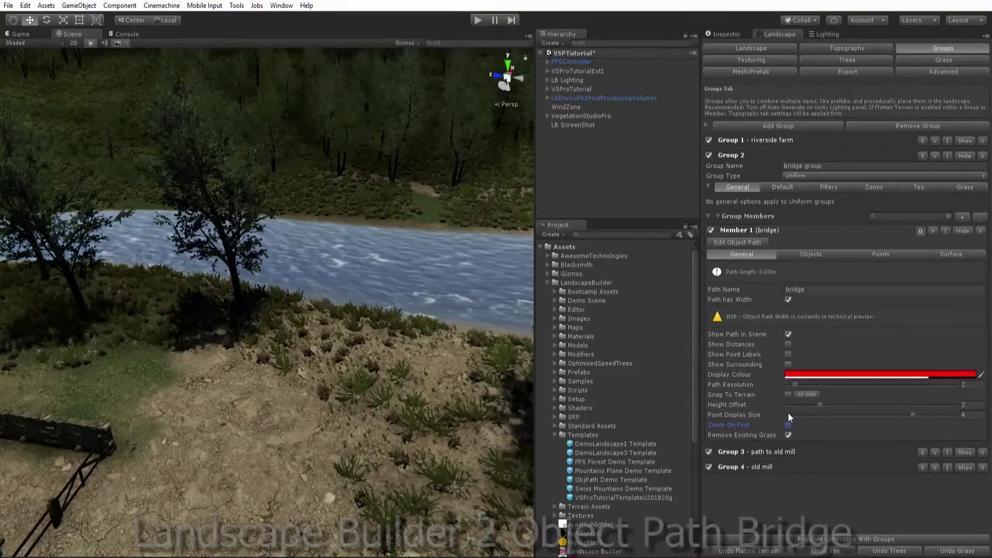
Step: Place two bridge path points on opposite riverbanks, about 33 m apart, and set the point display size to 2
click(737, 242)
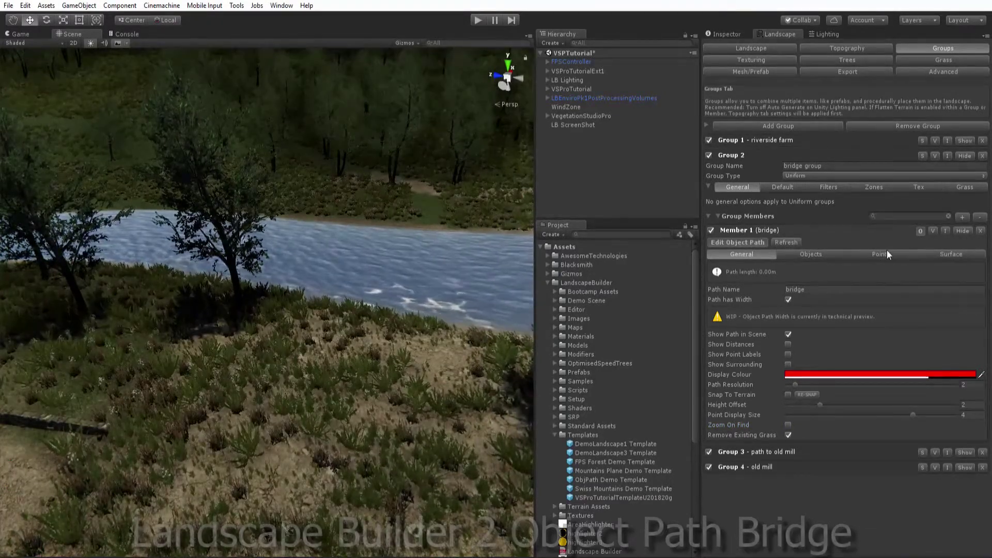
shift+click(363, 305)
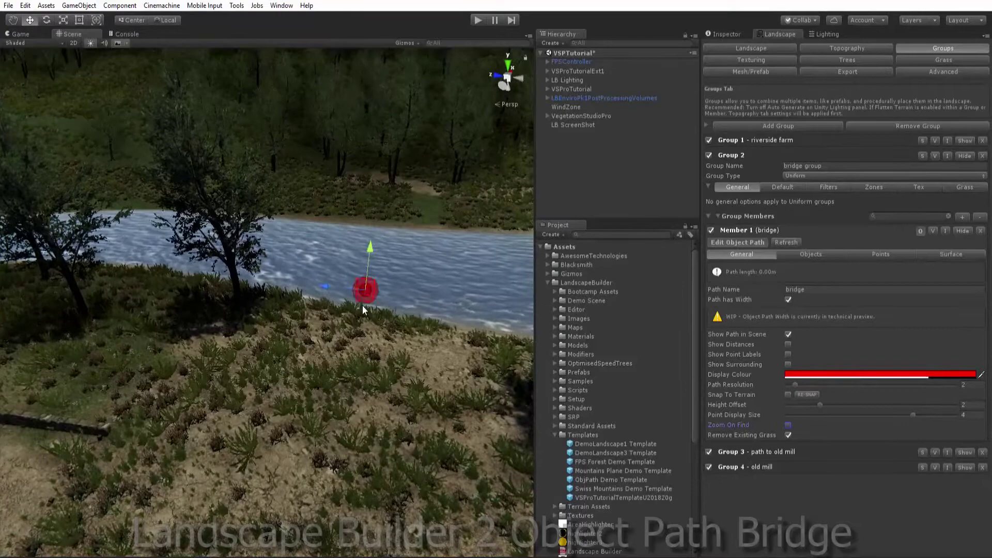
middle_drag(365, 303, 366, 337)
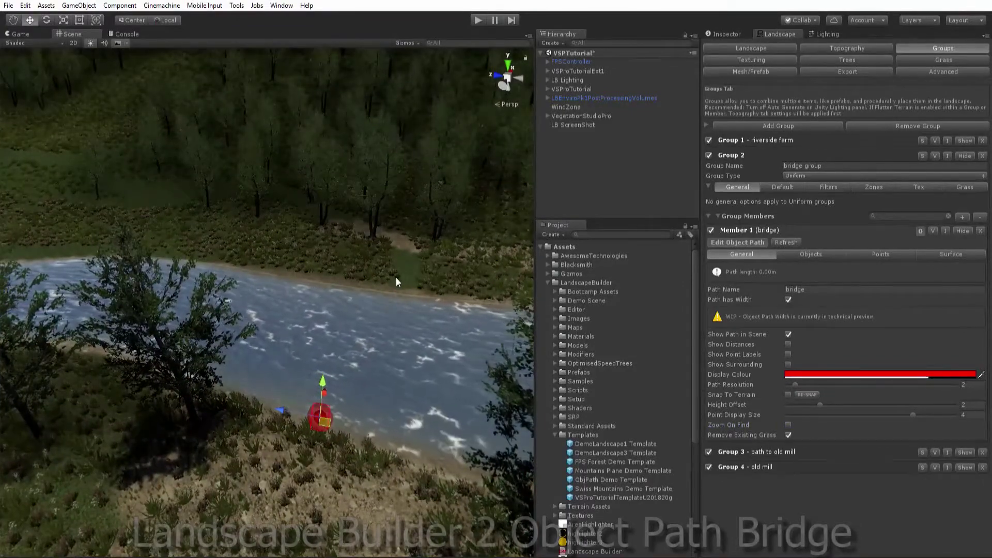
click(397, 279)
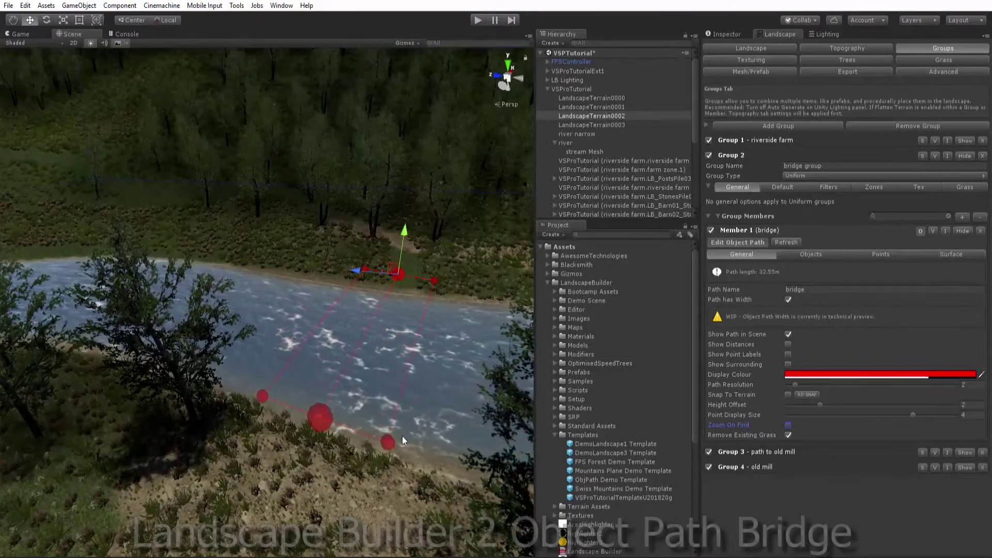
click(324, 405)
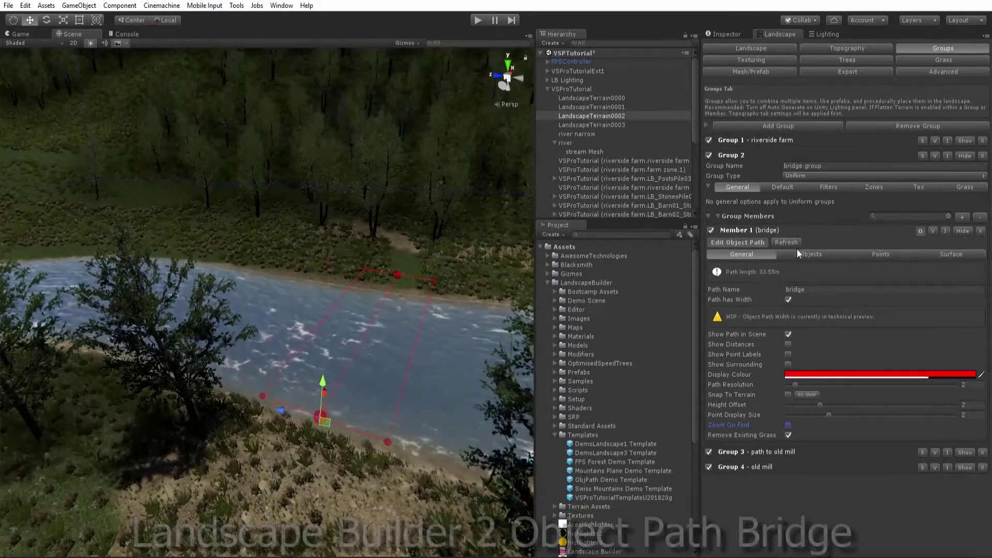
Step: Set the width of all bridge path points to 2
click(876, 254)
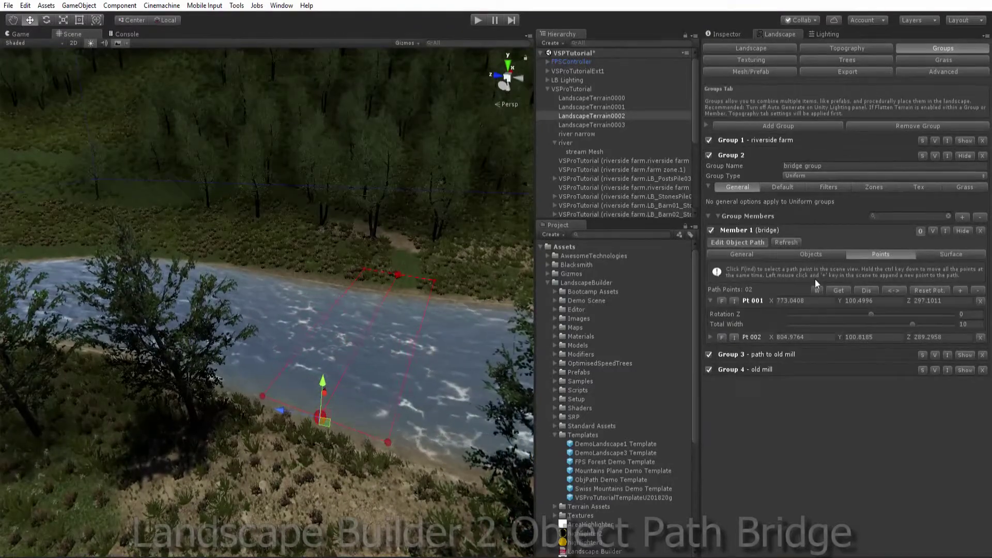
click(816, 289)
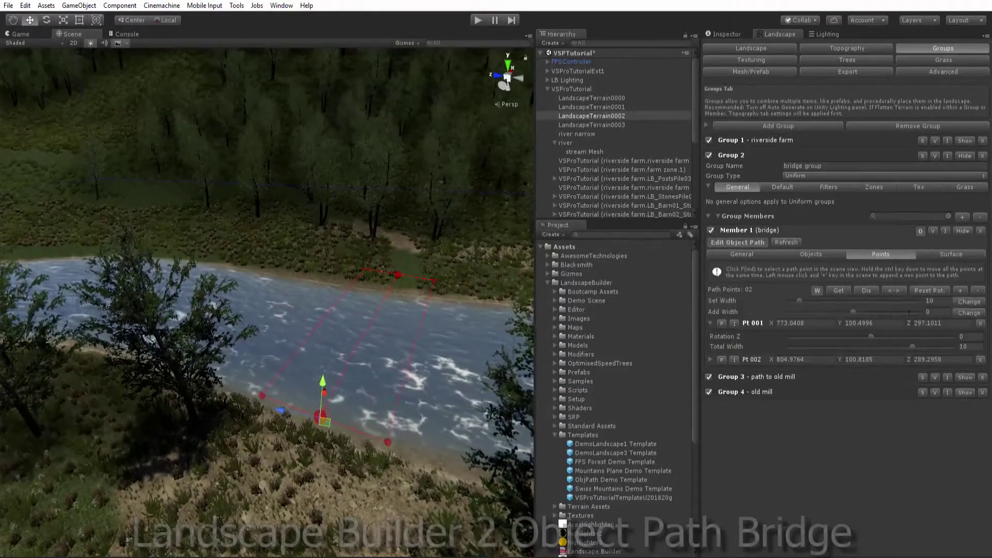
click(945, 300)
text(2)
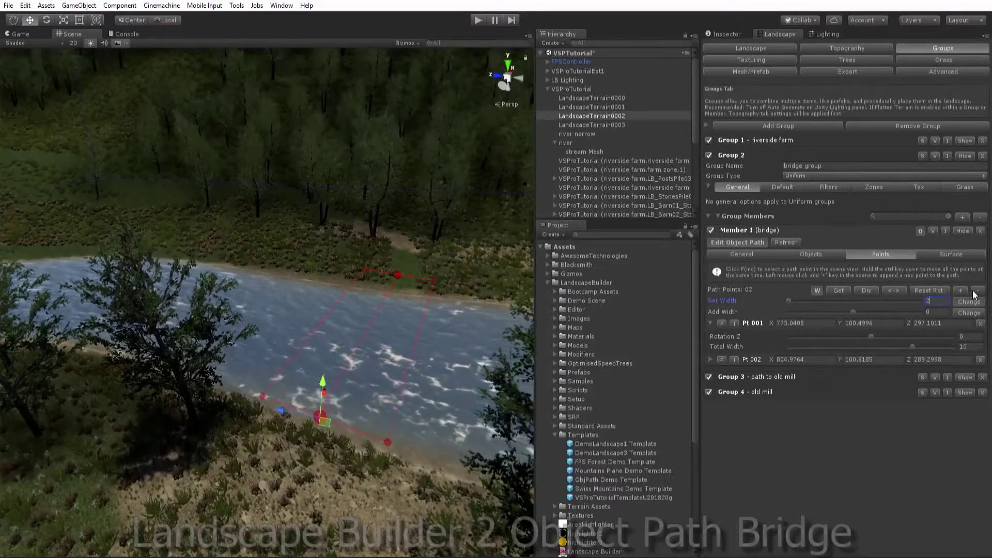
click(969, 301)
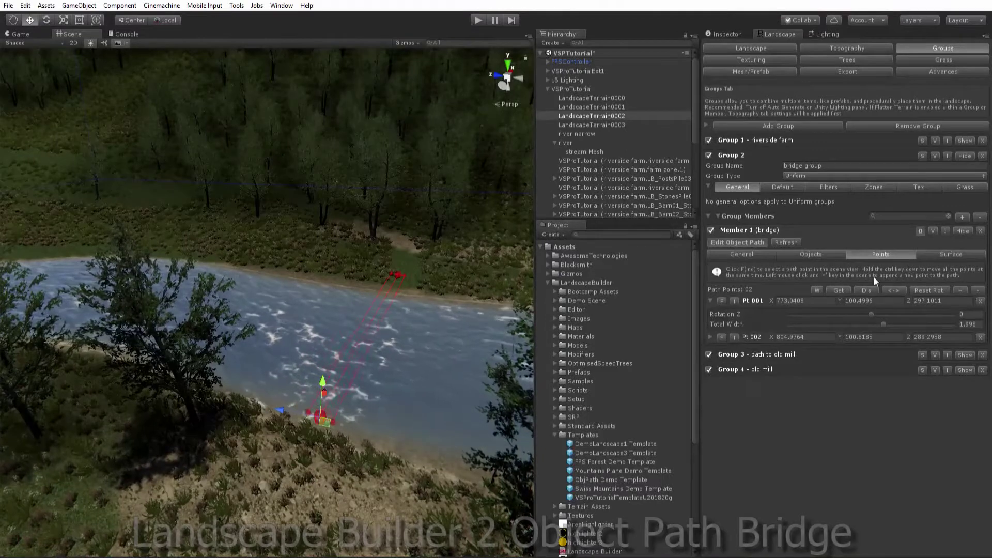
Step: Change the bridge path's display colour to white and collapse the Default Series in its object settings
click(739, 253)
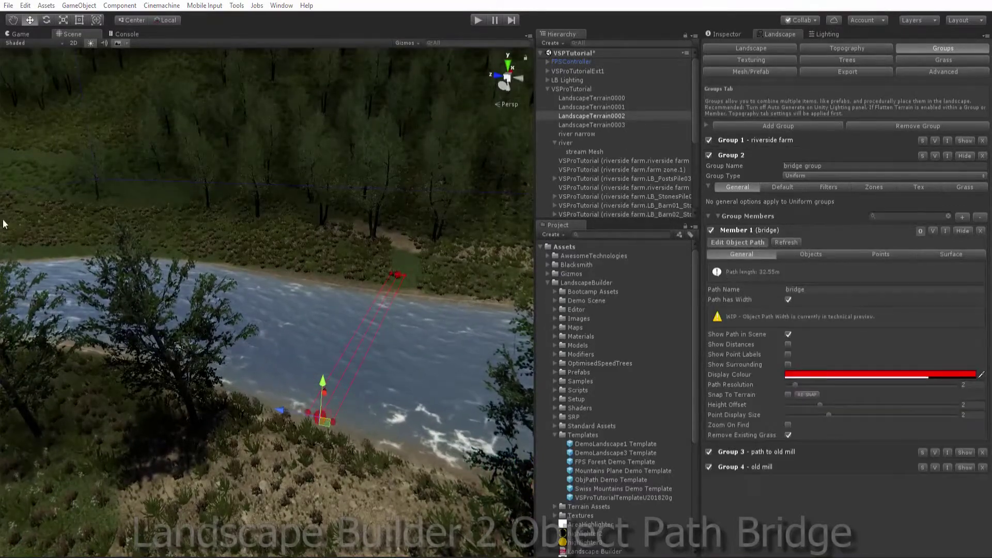
drag(56, 106, 39, 56)
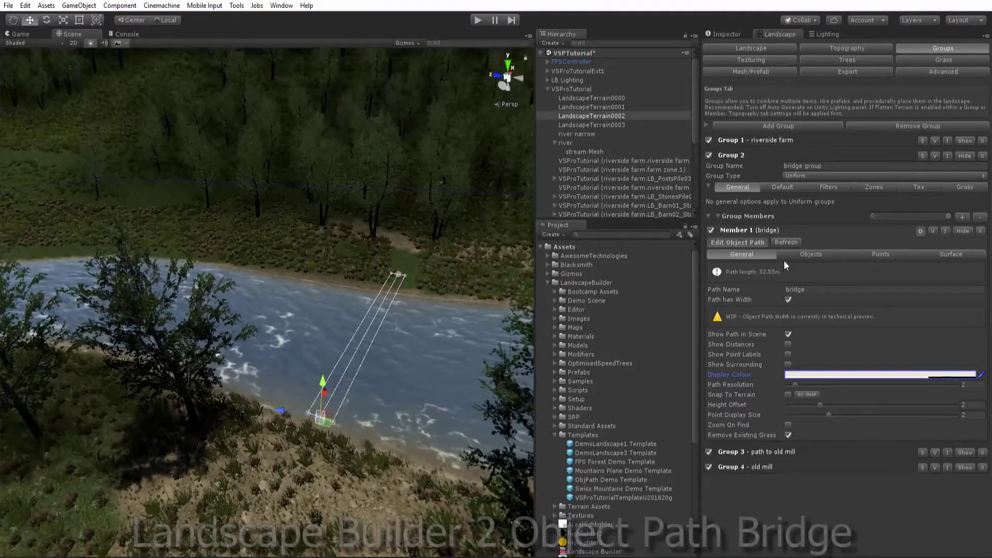
click(796, 254)
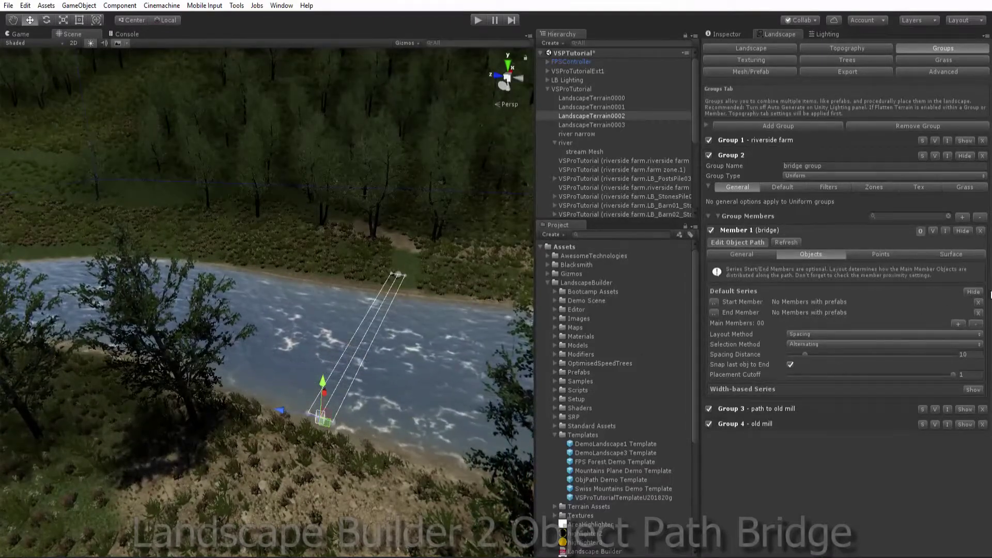
click(973, 290)
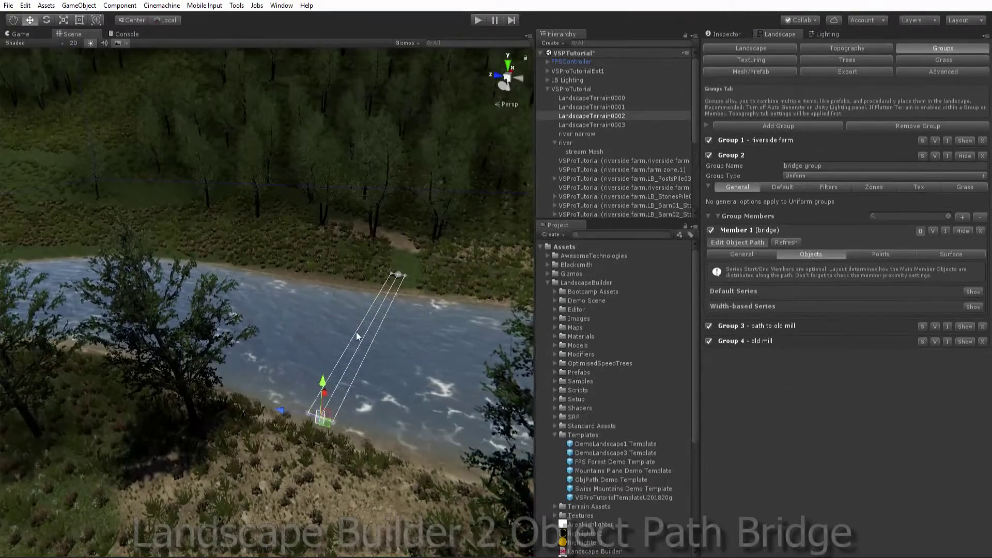
Step: Add a second member to the bridge group using the LB_mesh_PlankSingle01_2K prefab
scroll(428, 387, up, 6)
middle_drag(463, 411, 402, 376)
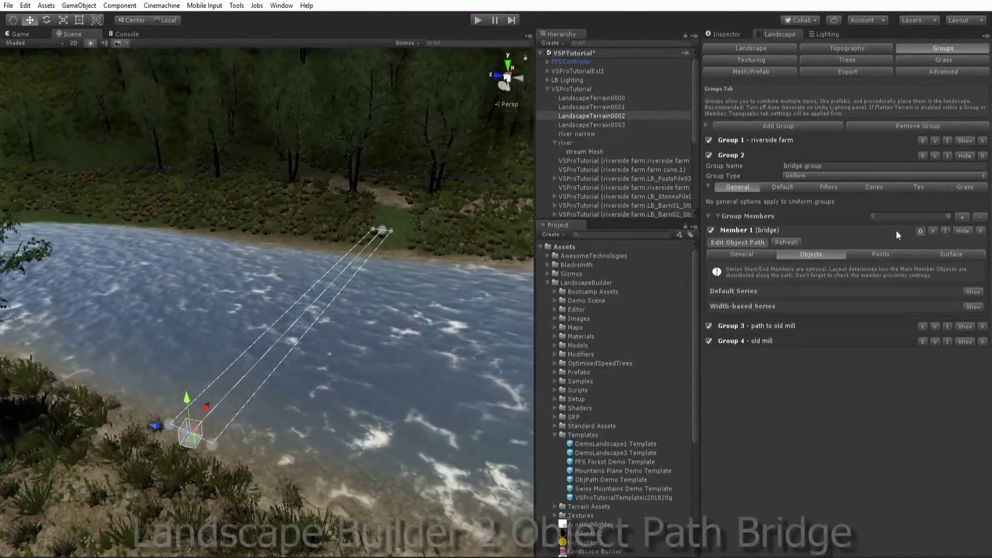
click(960, 215)
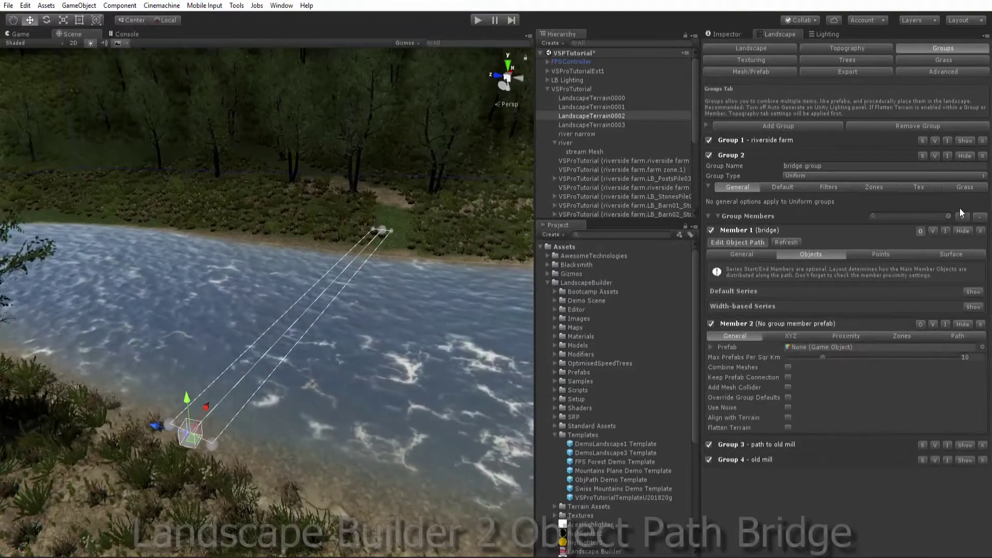
click(982, 346)
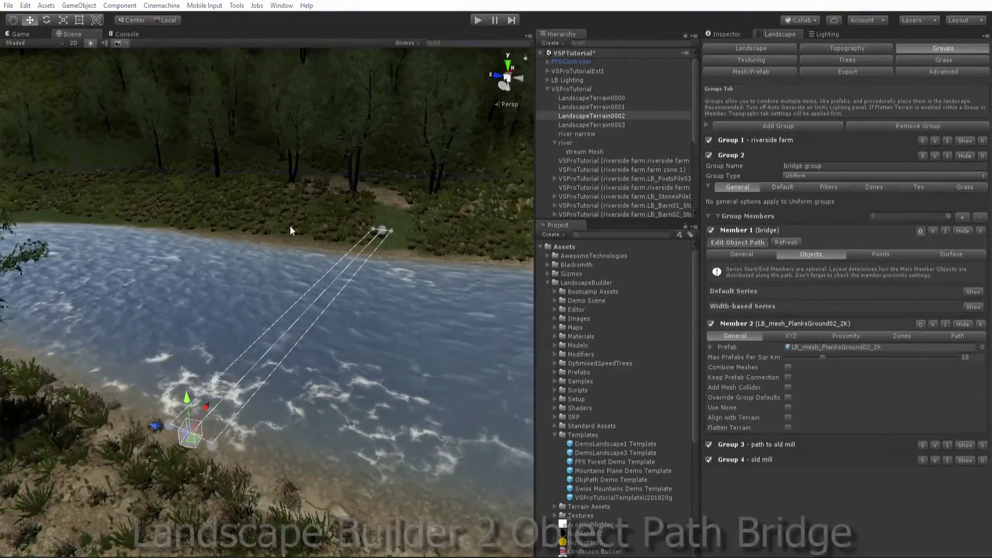
click(247, 184)
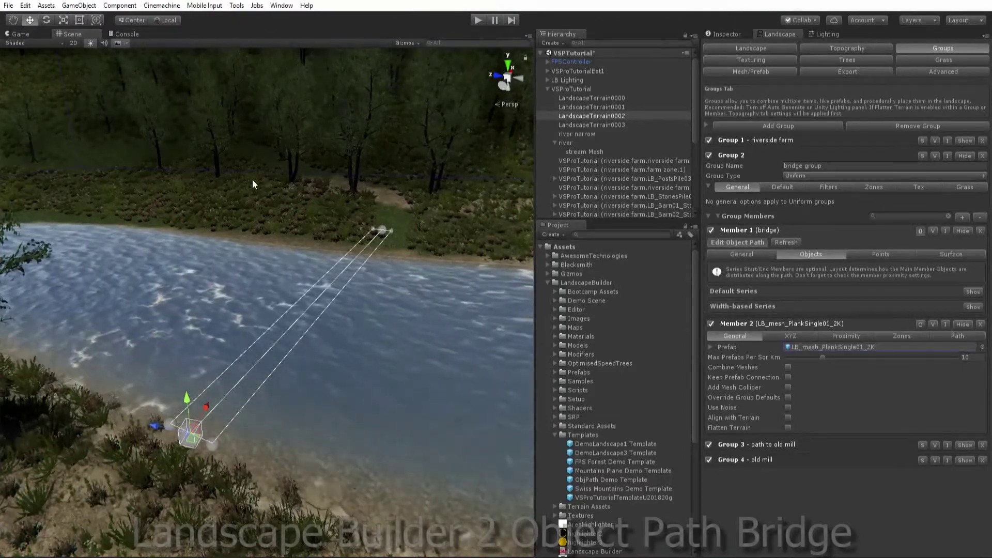
click(846, 370)
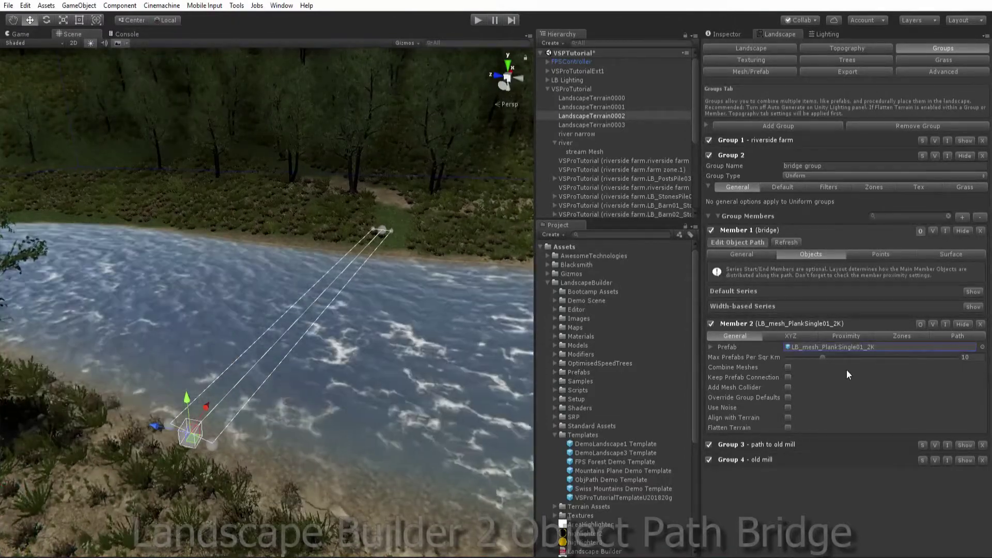
Step: For the plank member, enable Use in Paths only, Use Path Height, Ignore Prox of Others and Prox Ignored by Others
click(954, 335)
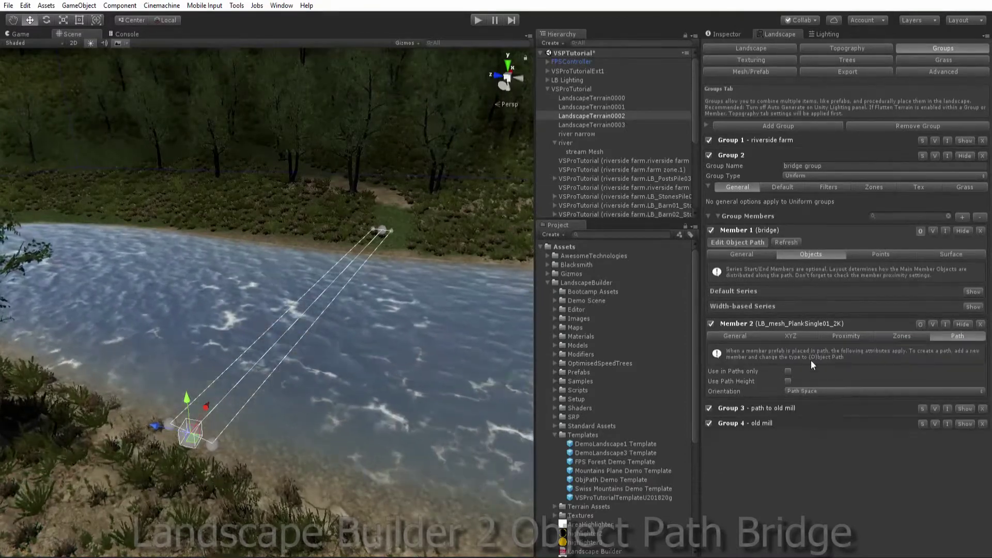
click(788, 370)
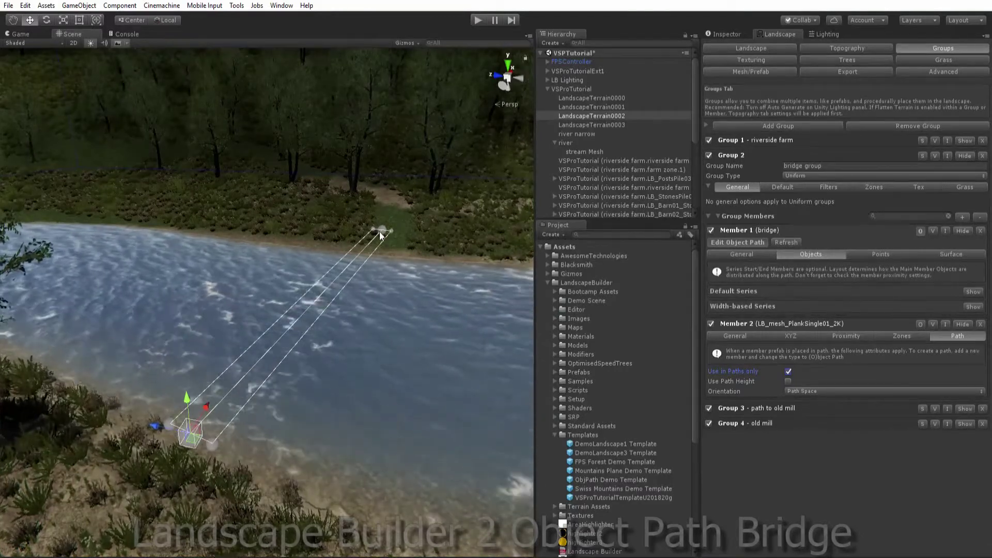
click(788, 381)
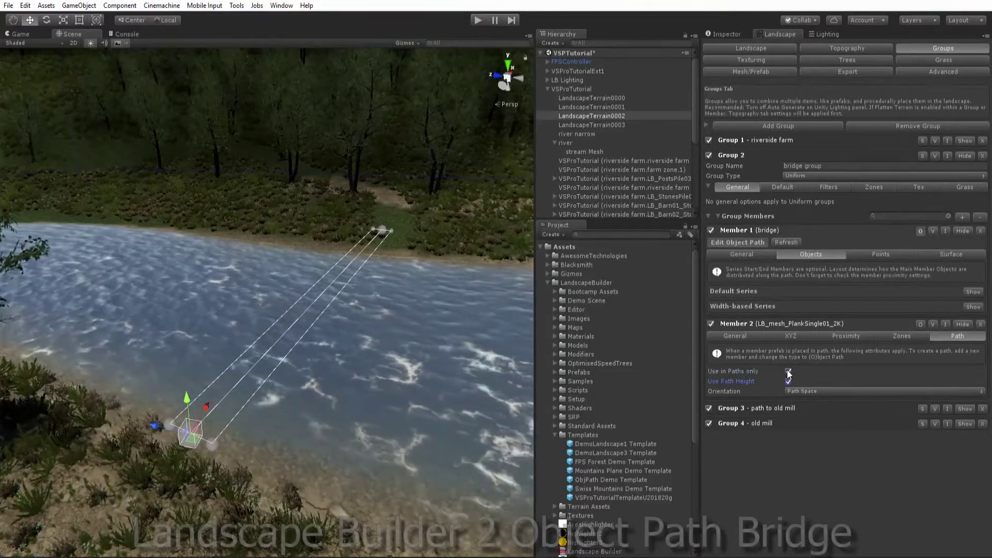
click(790, 335)
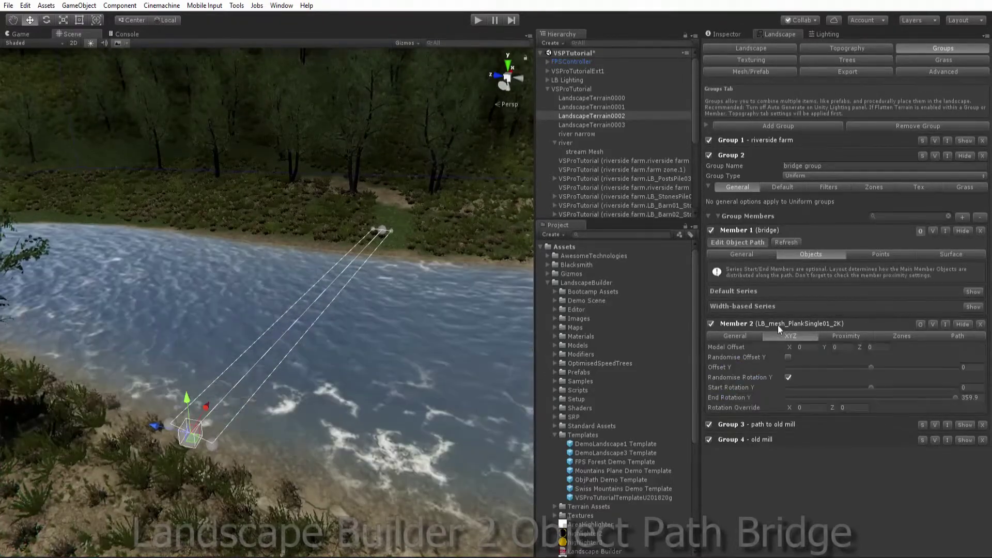
click(848, 331)
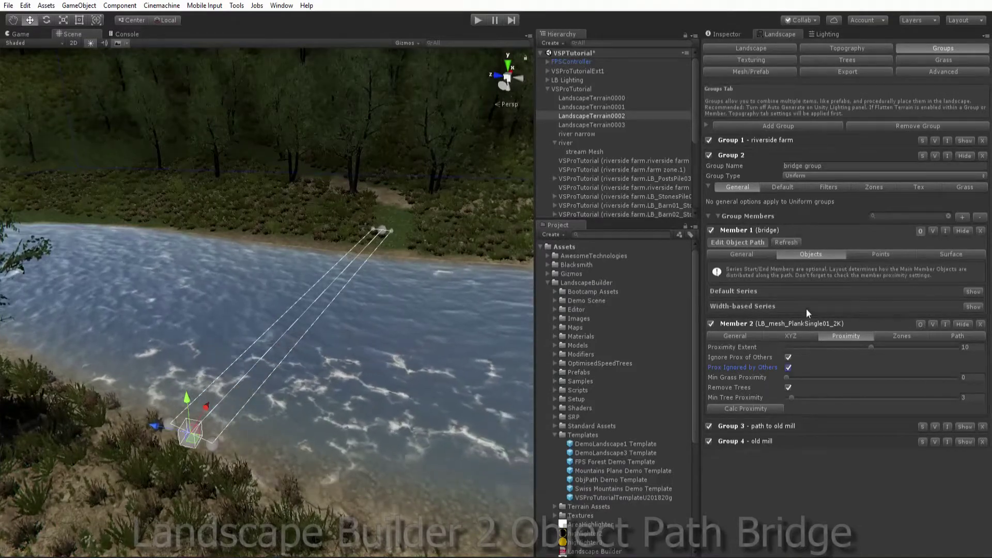
Step: Add a width-based series named "Decking" to the bridge path's objects
click(973, 306)
click(958, 342)
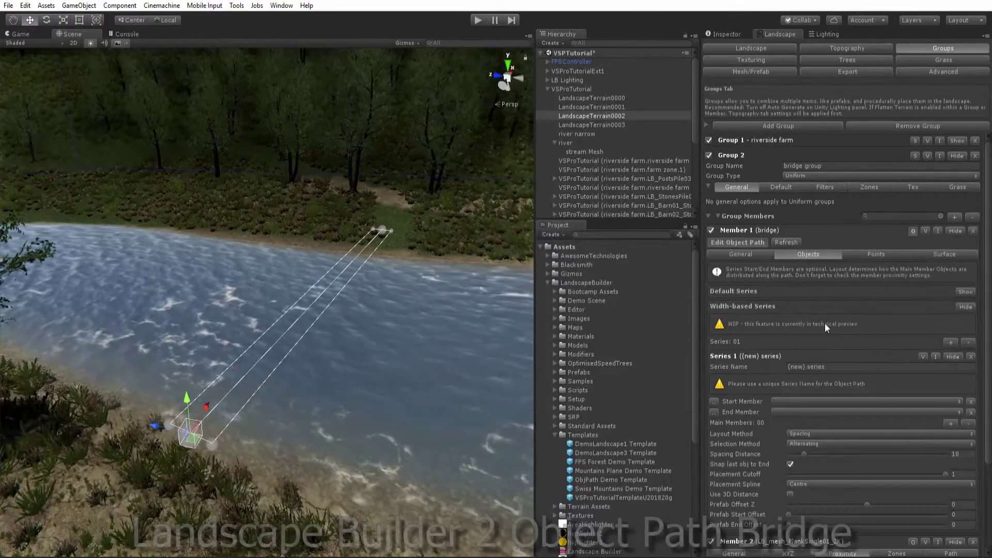
click(858, 364)
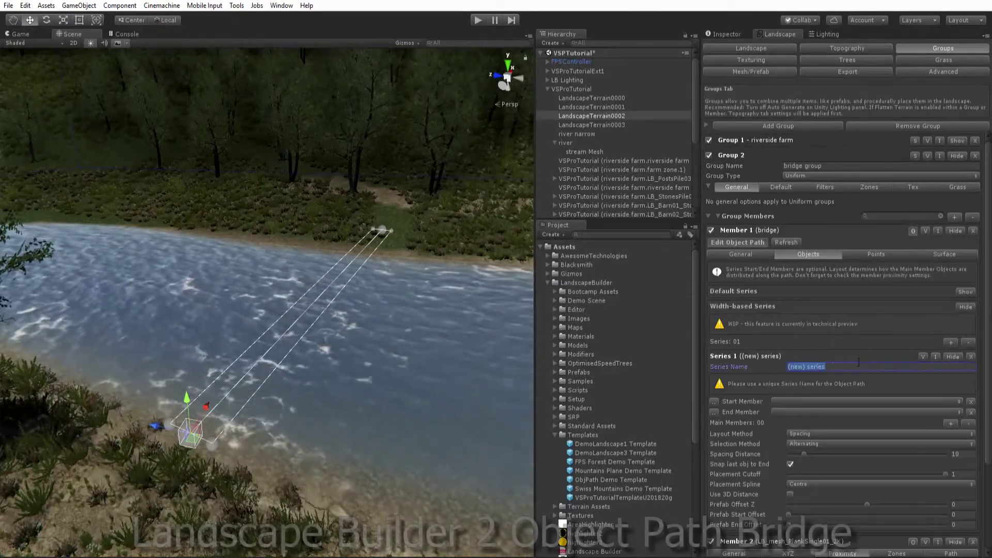
text(Decking)
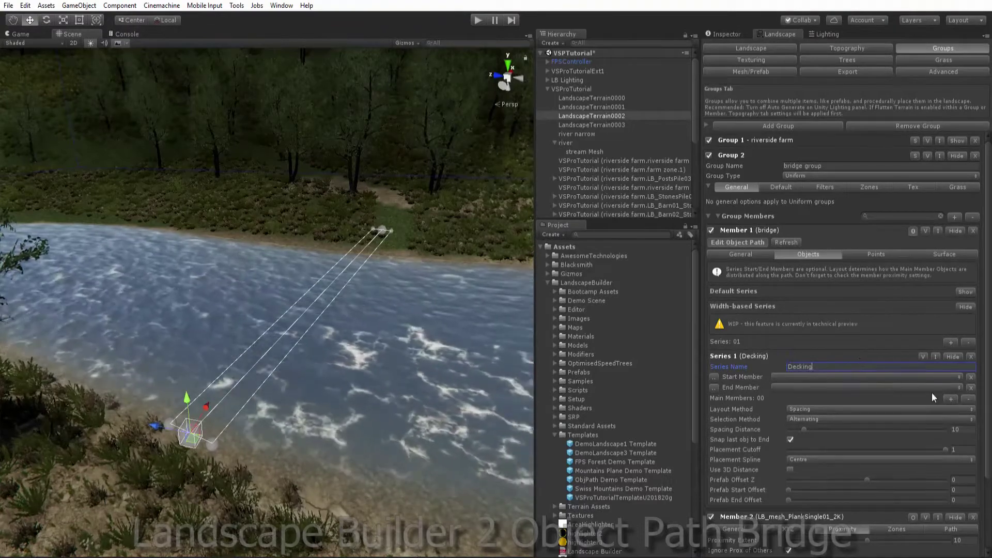
Step: Add the plank member as Decking's main prefab with a spacing distance of 0.18, and refresh the bridge path
click(950, 398)
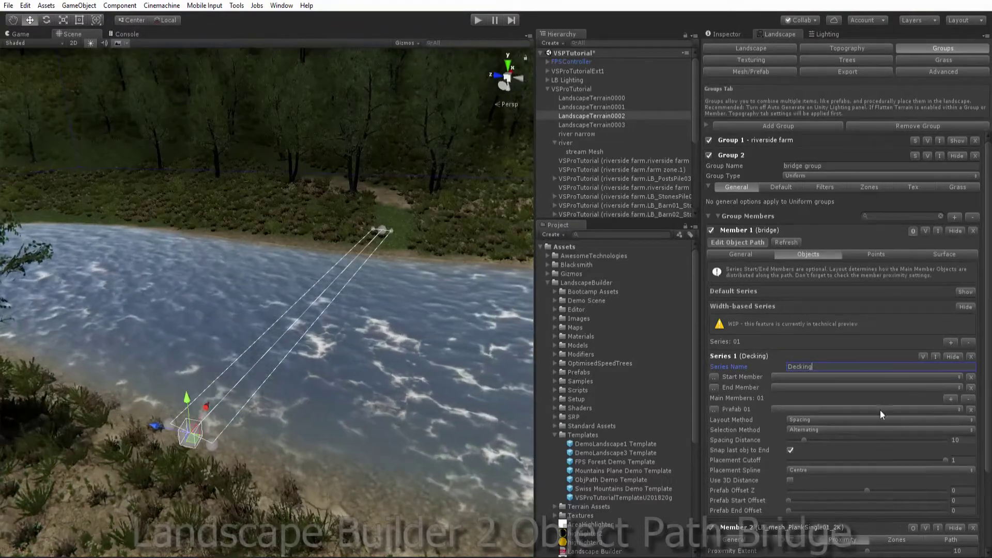
click(816, 408)
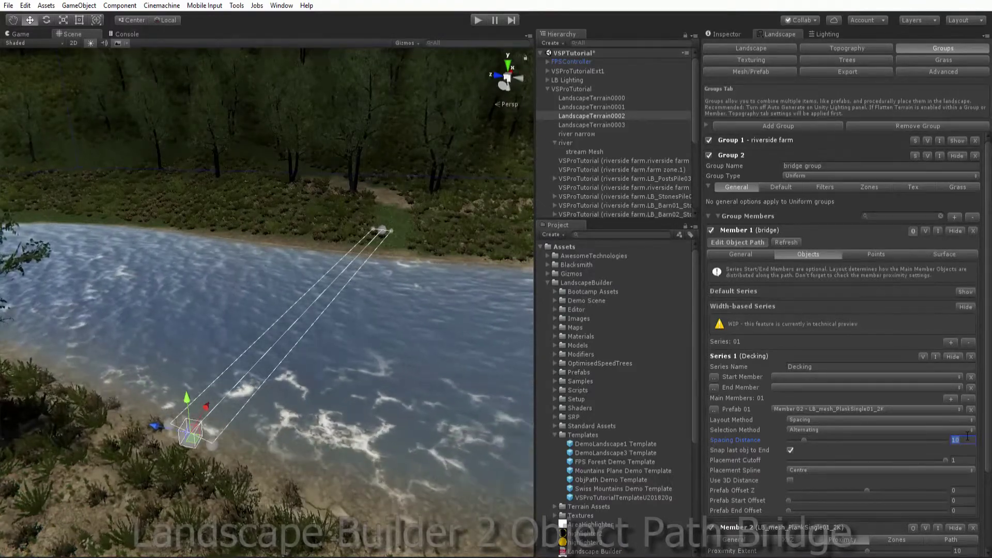
text(0.18)
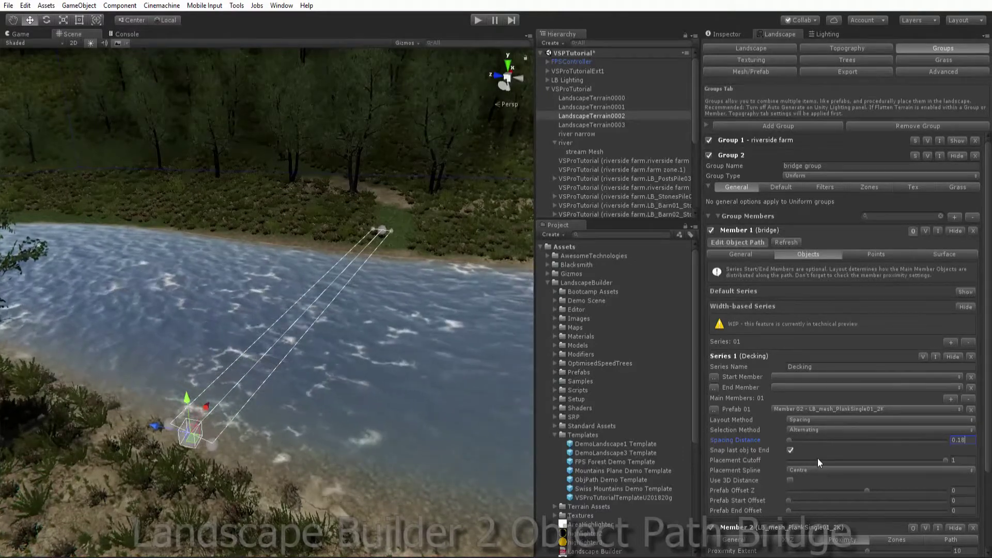
click(786, 241)
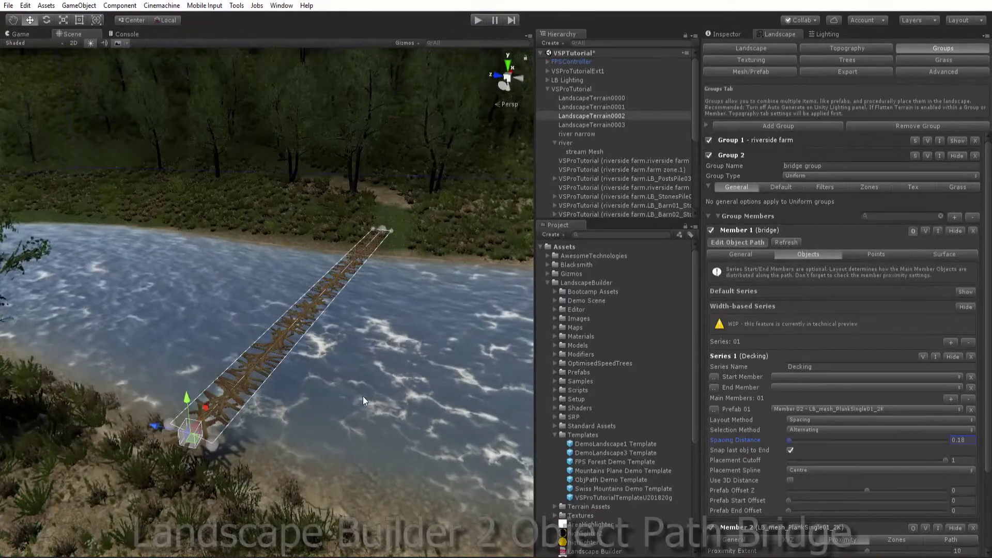
scroll(363, 395, up, 3)
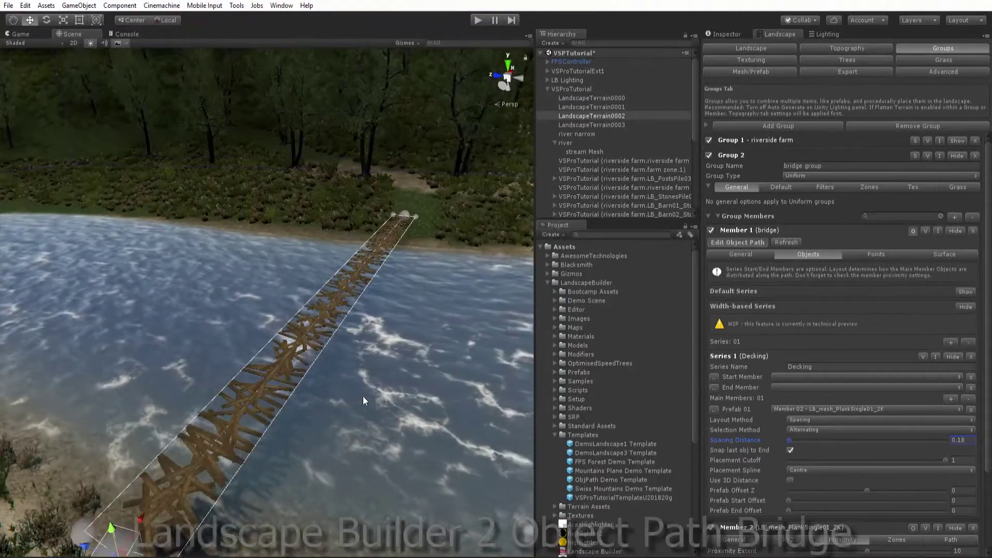
scroll(362, 396, down, 3)
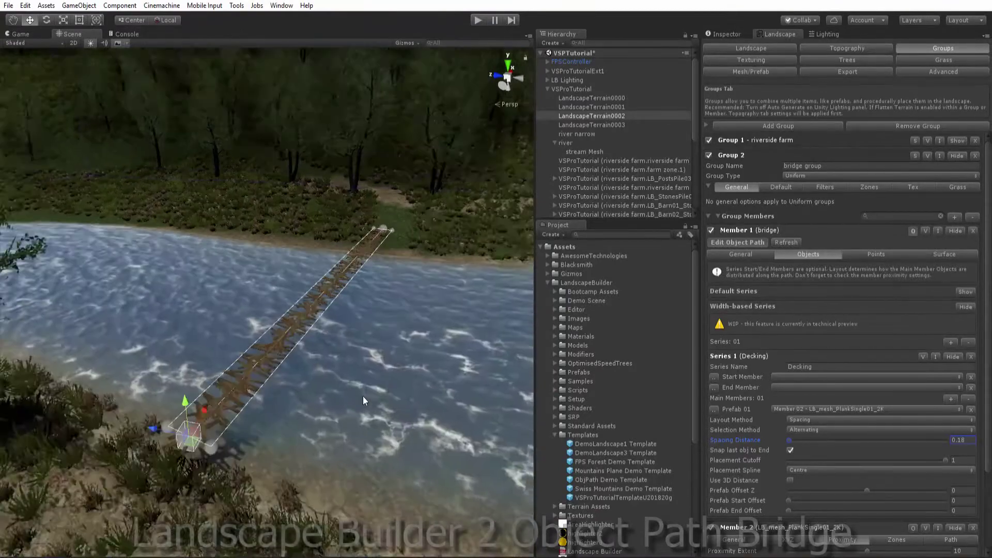
scroll(363, 395, up, 3)
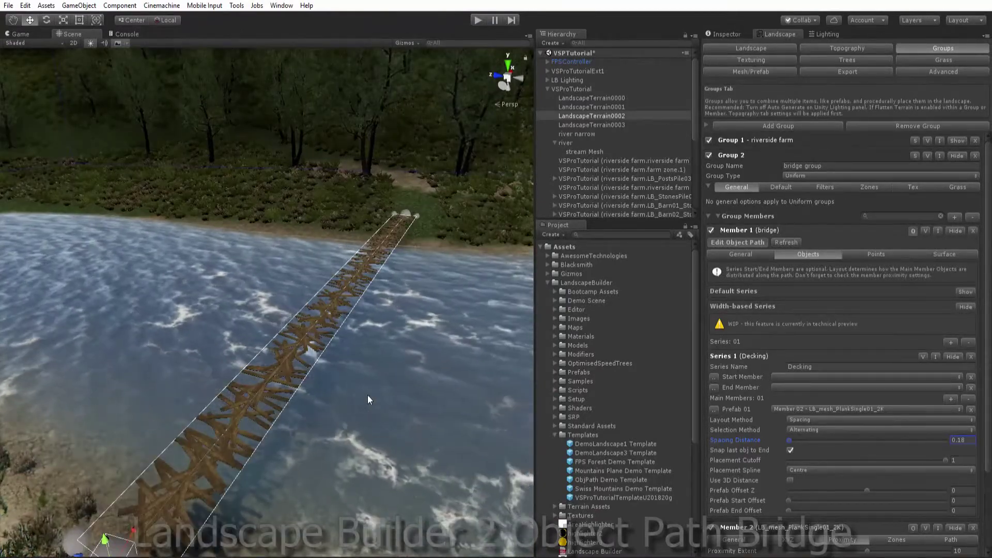
Step: Disable Randomise Rotation Y for the plank member so the deck planks line up across the path
scroll(892, 356, down, 5)
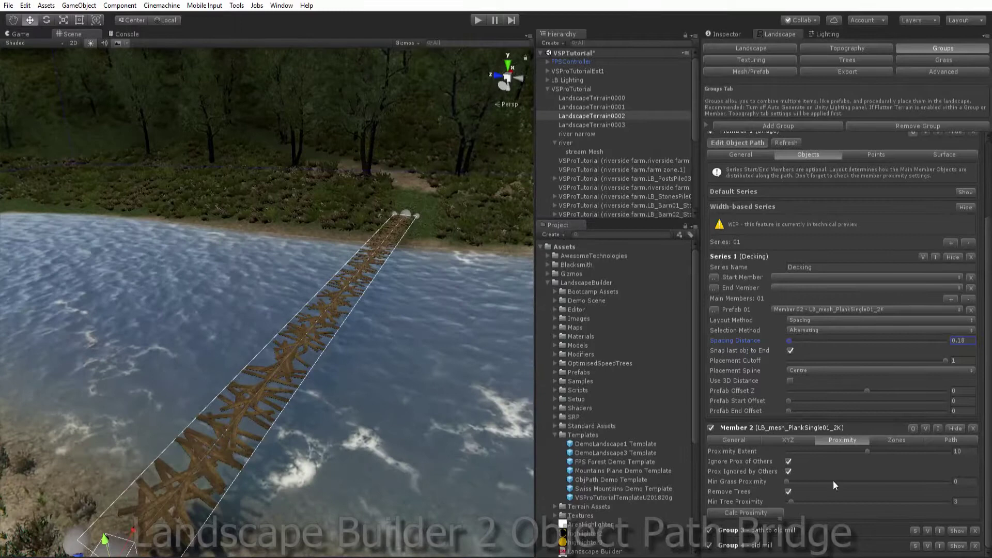
click(788, 440)
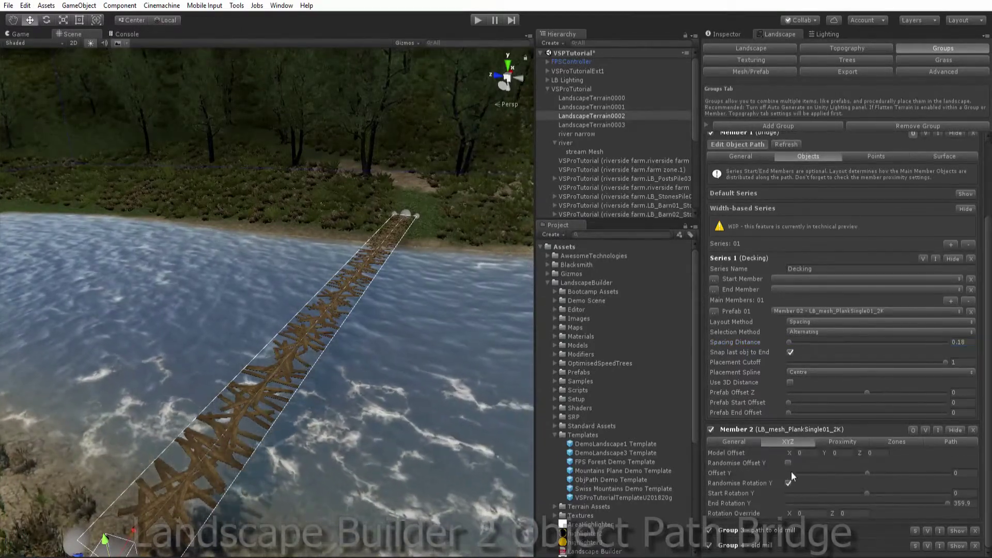
click(788, 483)
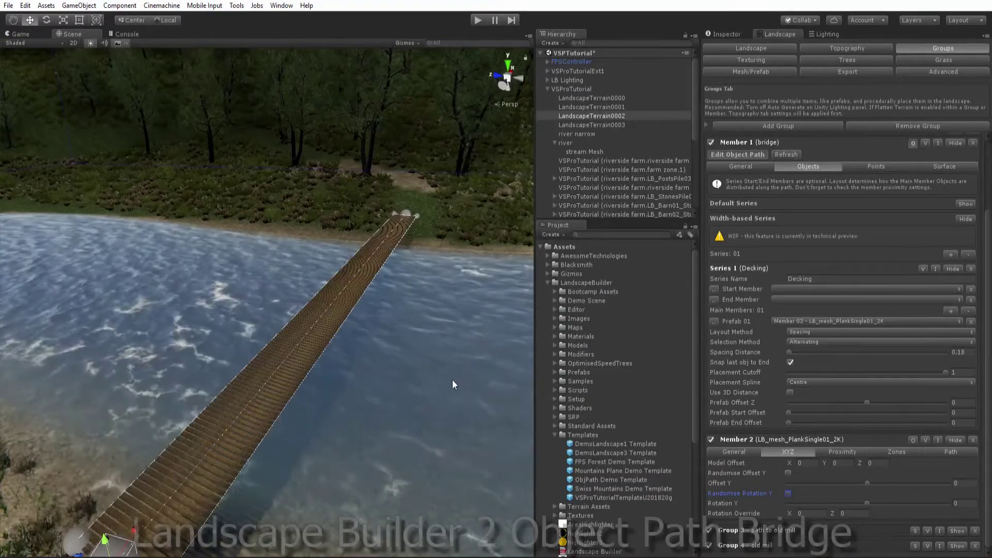
middle_drag(412, 450, 421, 436)
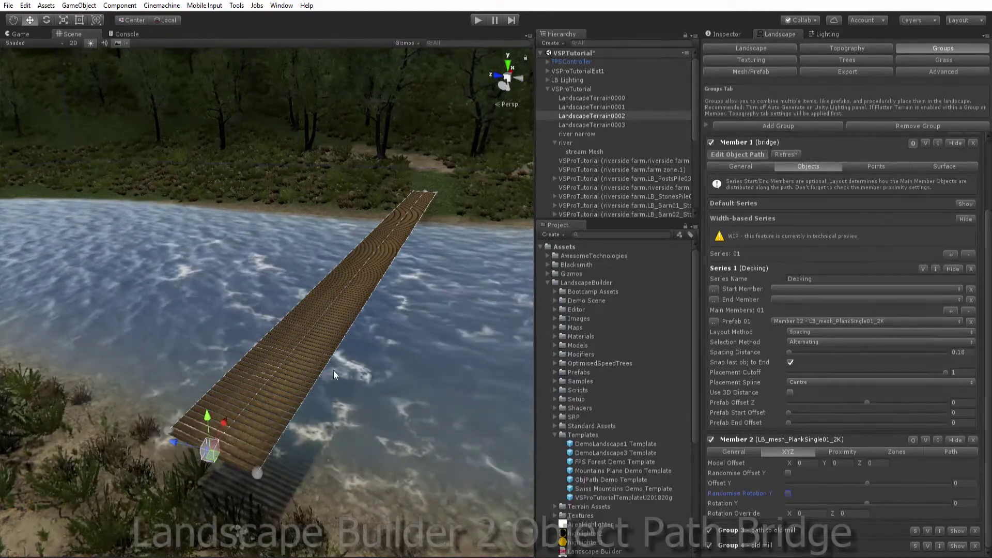
middle_drag(342, 379, 338, 376)
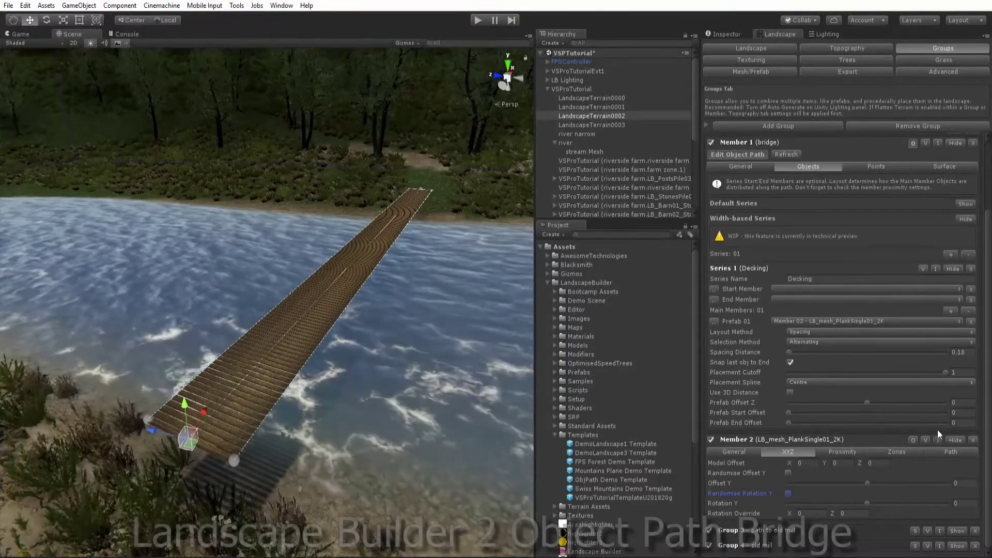
Step: Duplicate the plank member, set the copy's Rotation Y to 180, and add it as Decking's second main prefab
scroll(960, 432, down, 1)
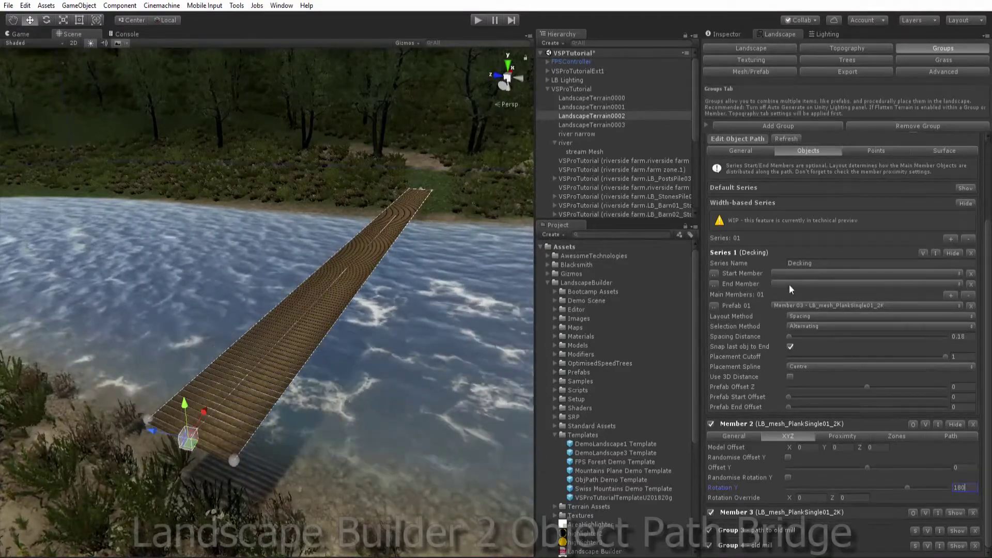
click(950, 295)
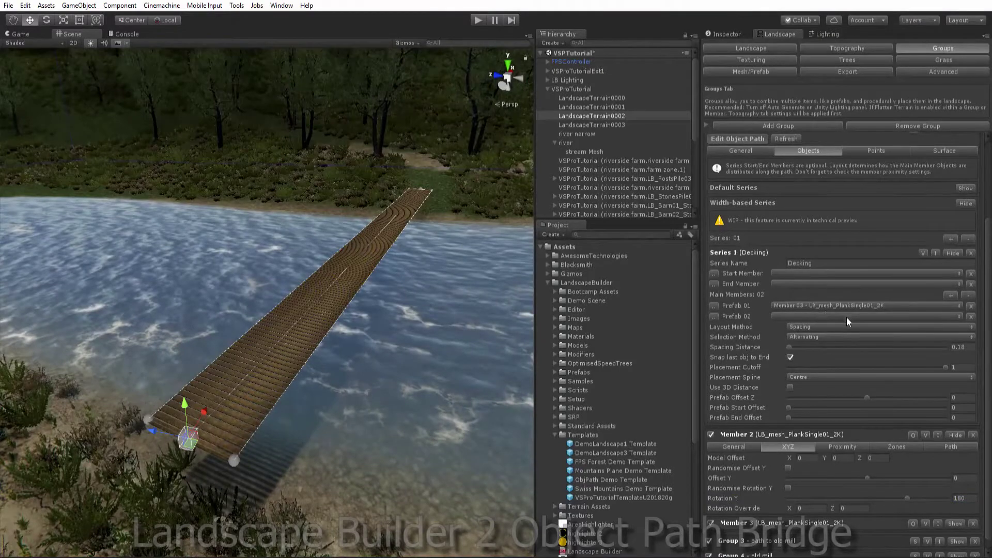
click(846, 317)
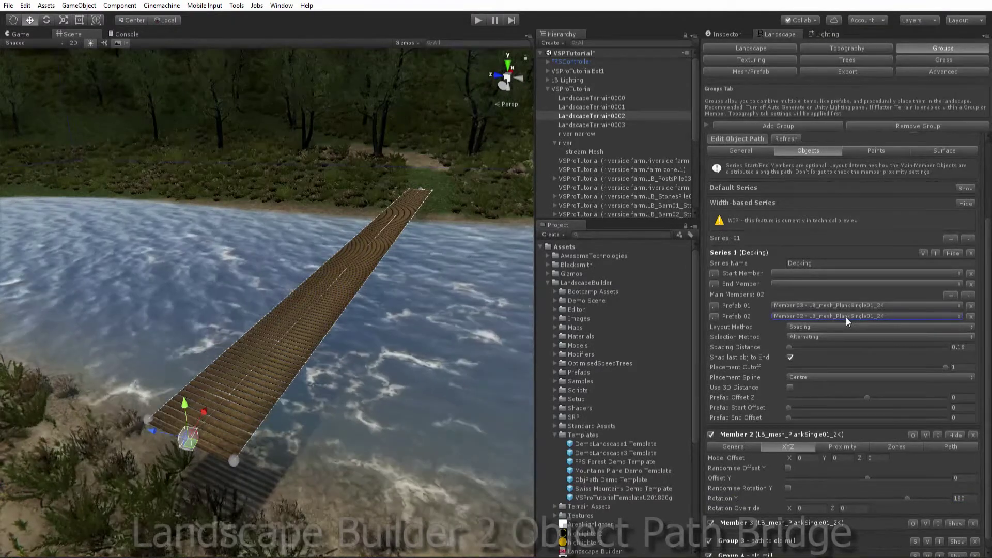
Step: Set the Decking series' selection method to Random and refresh the bridge path
click(813, 337)
click(791, 300)
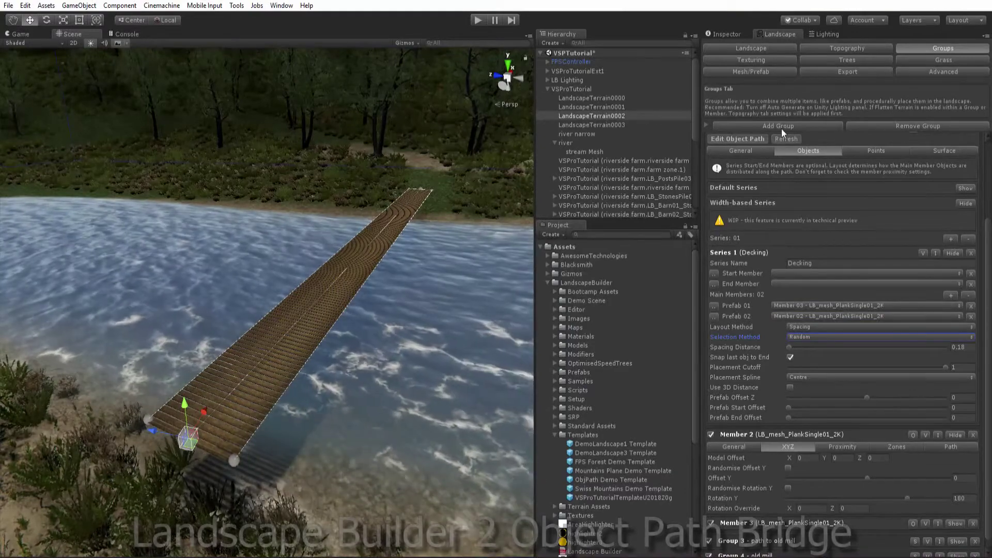
scroll(448, 380, up, 3)
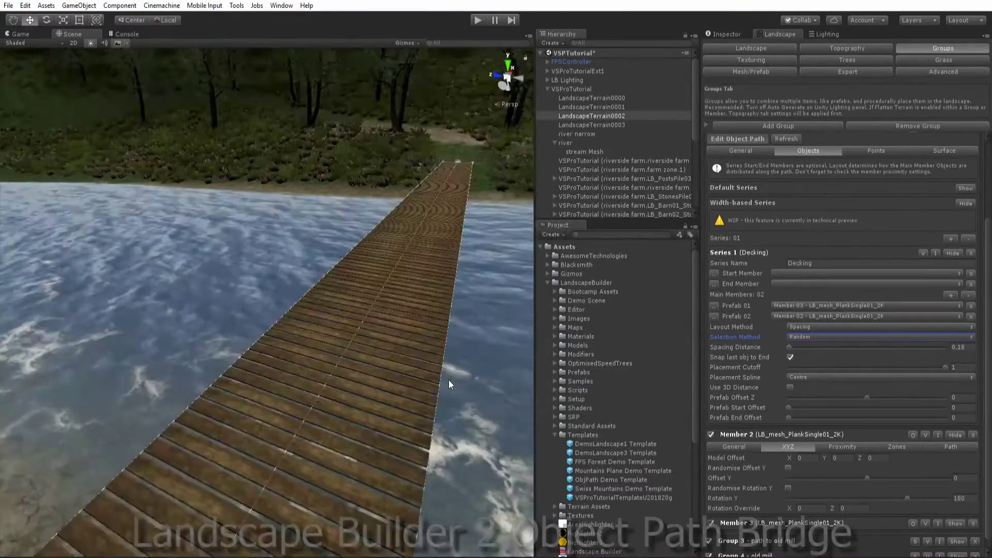
middle_drag(453, 385, 458, 395)
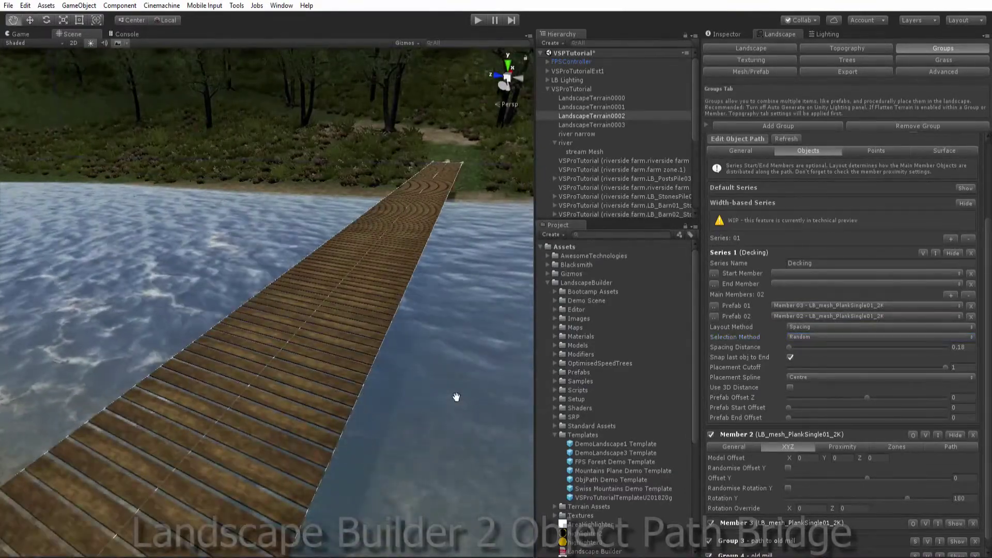
scroll(450, 387, down, 3)
scroll(450, 387, up, 3)
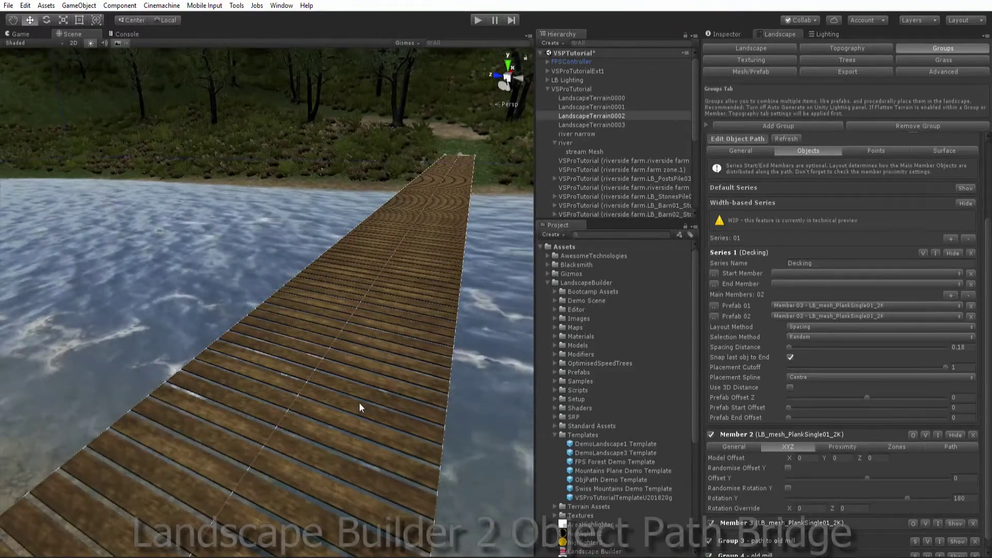
scroll(359, 401, down, 5)
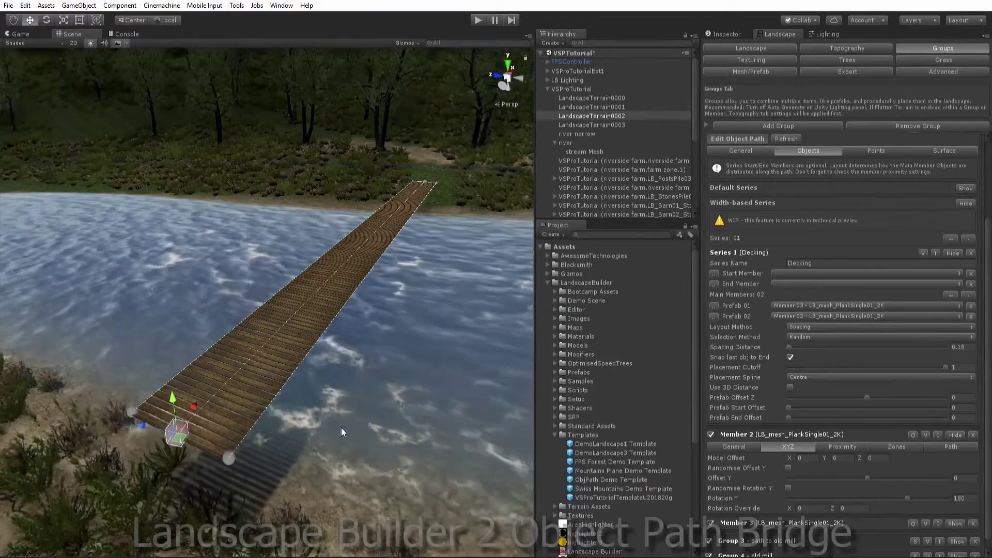
Step: Add a fourth group member with the prefab LB_FencePostWood02_2K, overriding the group defaults with minimum and maximum scale 2.5
scroll(906, 330, up, 3)
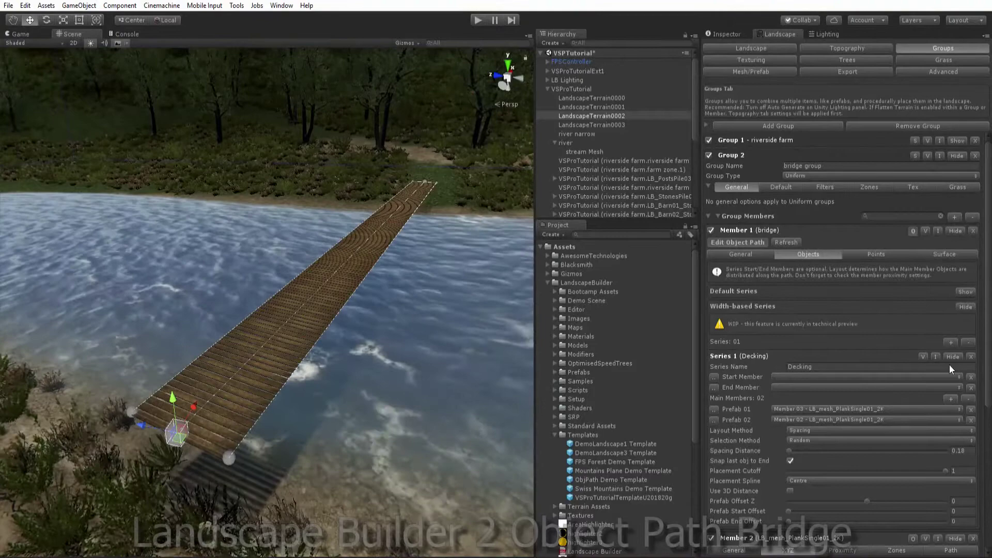
scroll(949, 365, down, 5)
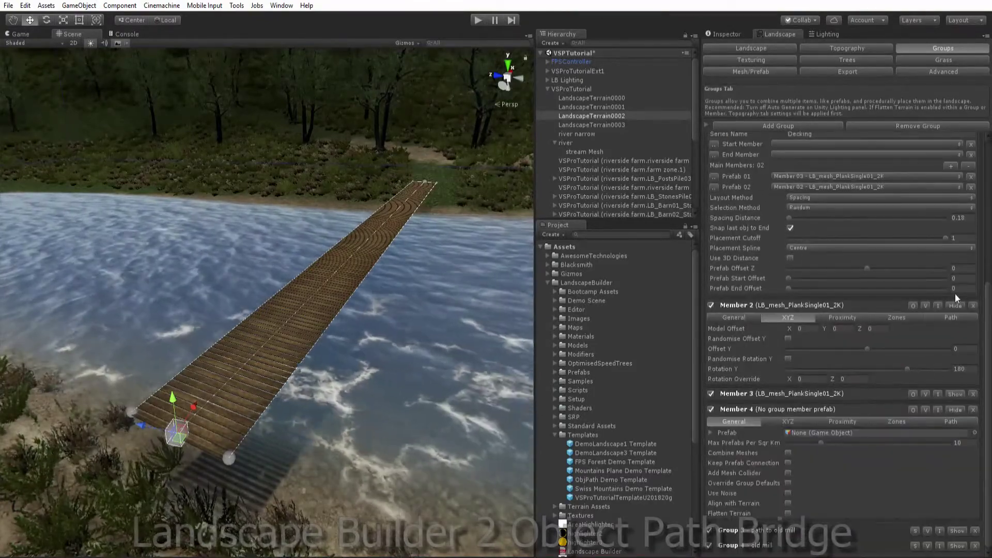
click(955, 305)
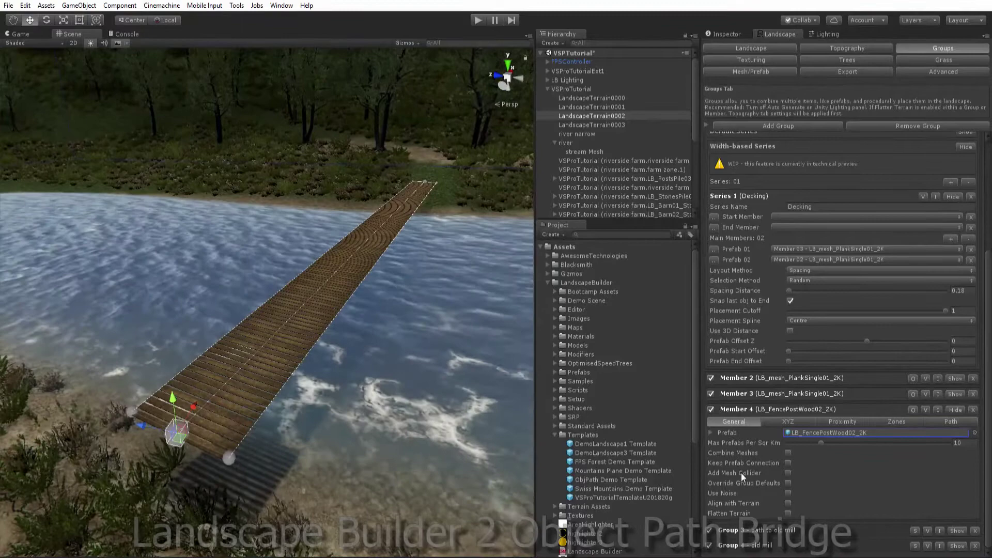
click(788, 482)
click(965, 493)
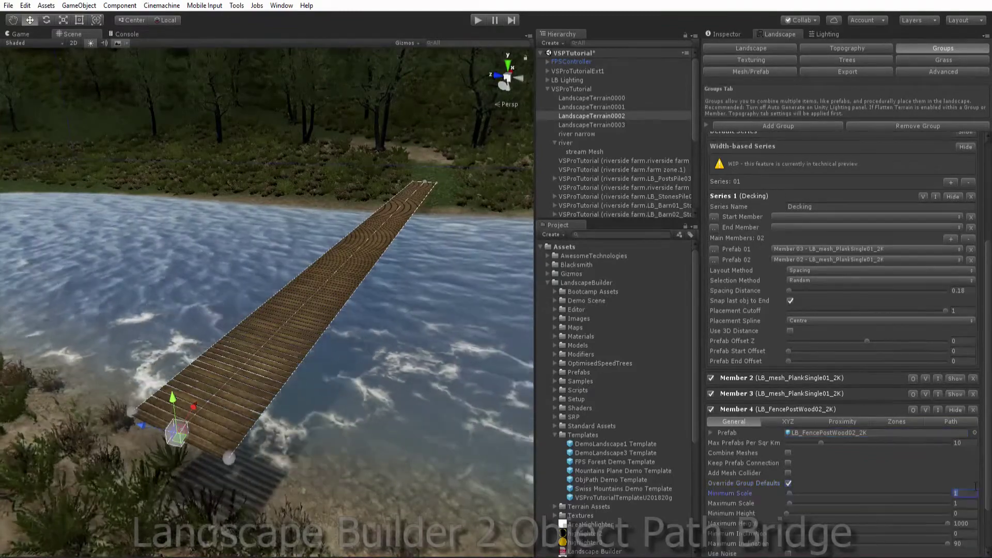
text(2.5)
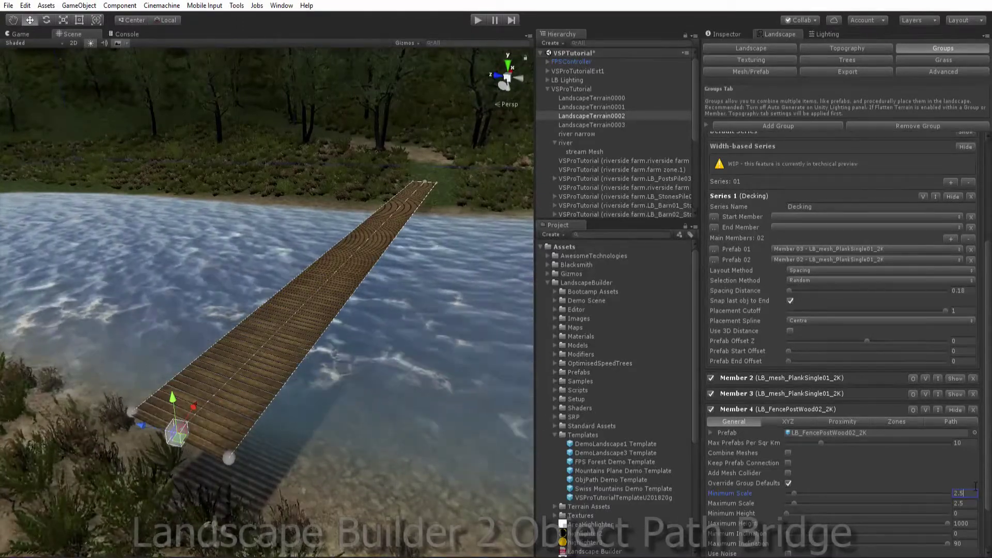
Step: Set the fence post member's Offset Y to -2.5 and enable Use in Paths only and Use Path Height
click(781, 420)
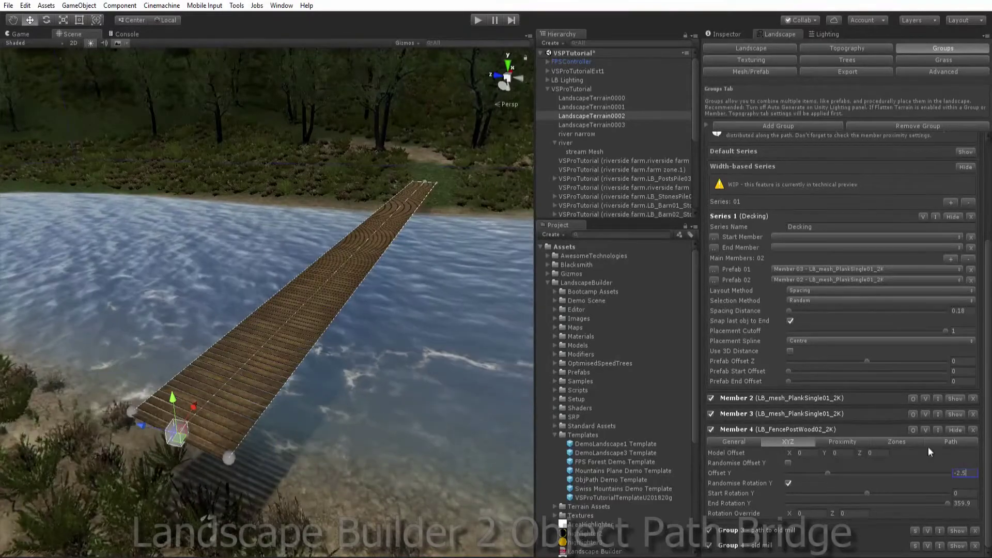
click(951, 441)
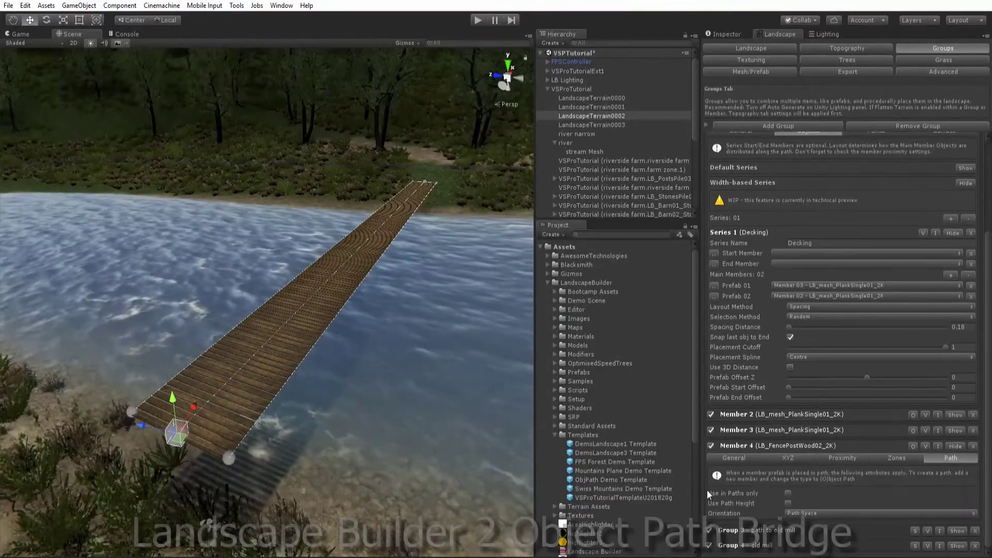
click(788, 493)
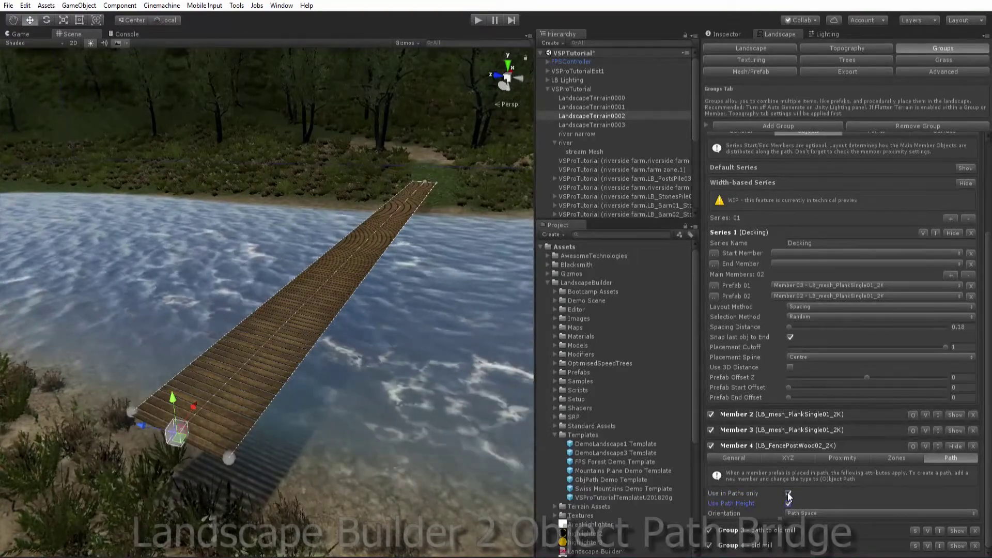
Step: Add a width-based series named left posts with the fence post member as main prefab, spacing distance 5 and Left Edge placement spline
scroll(960, 332, up, 5)
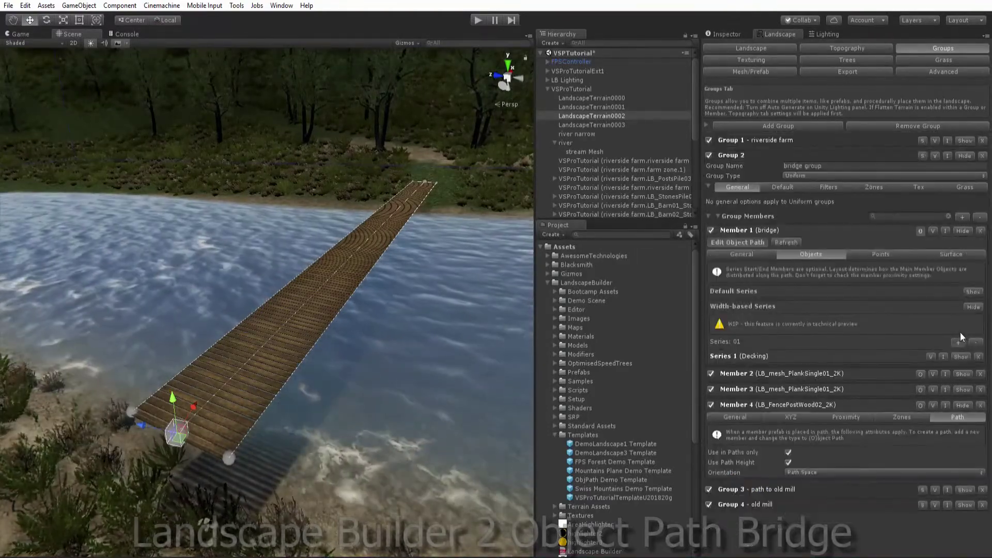
click(956, 340)
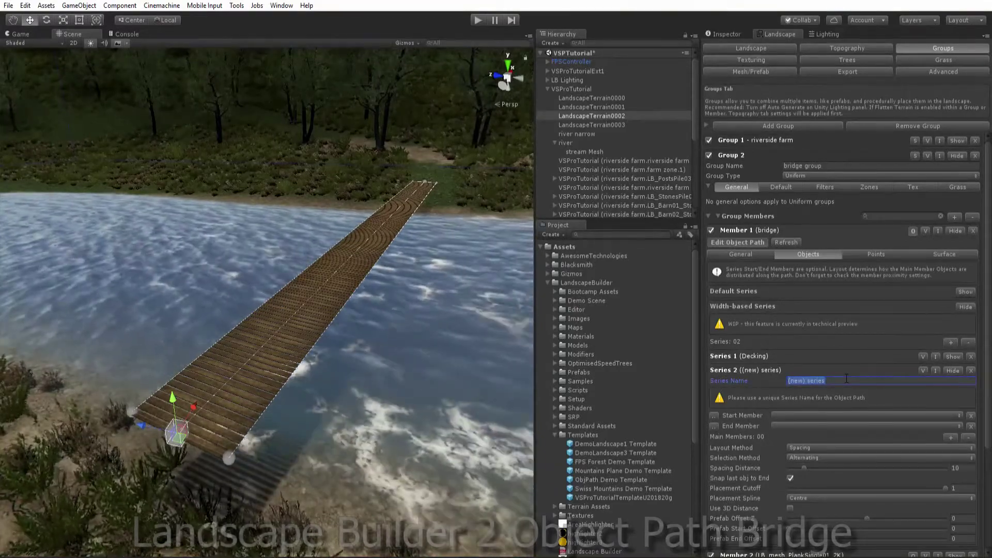
text(left posts)
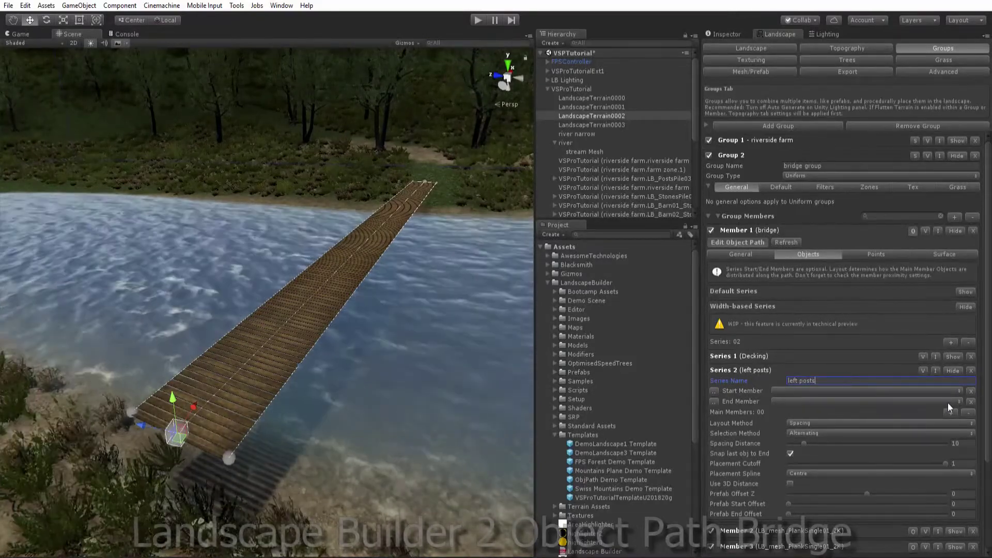
click(948, 403)
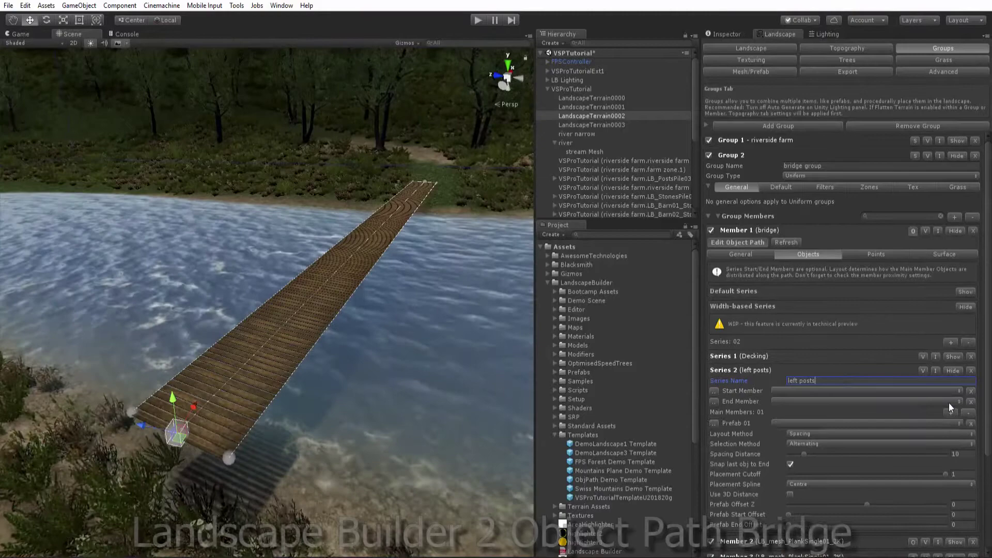
click(872, 449)
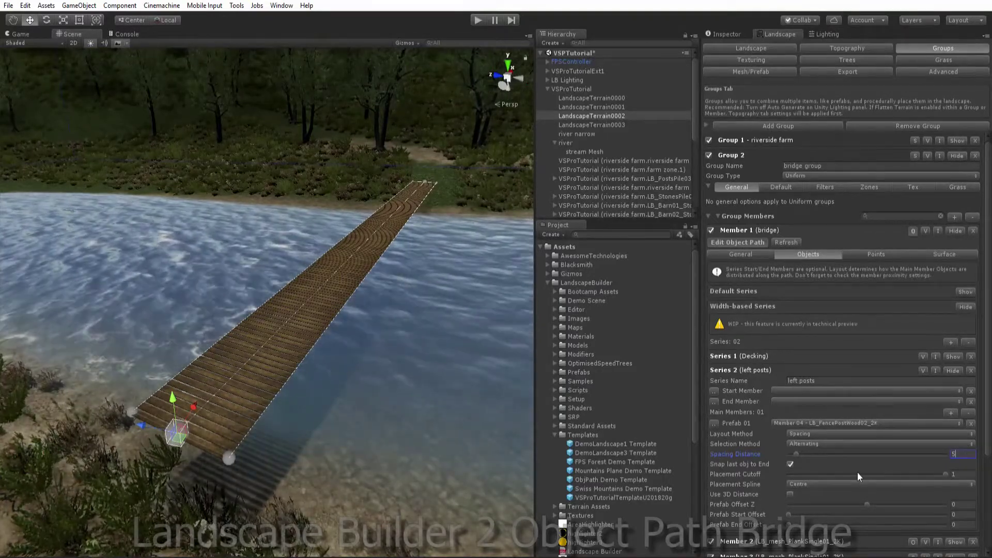
click(821, 498)
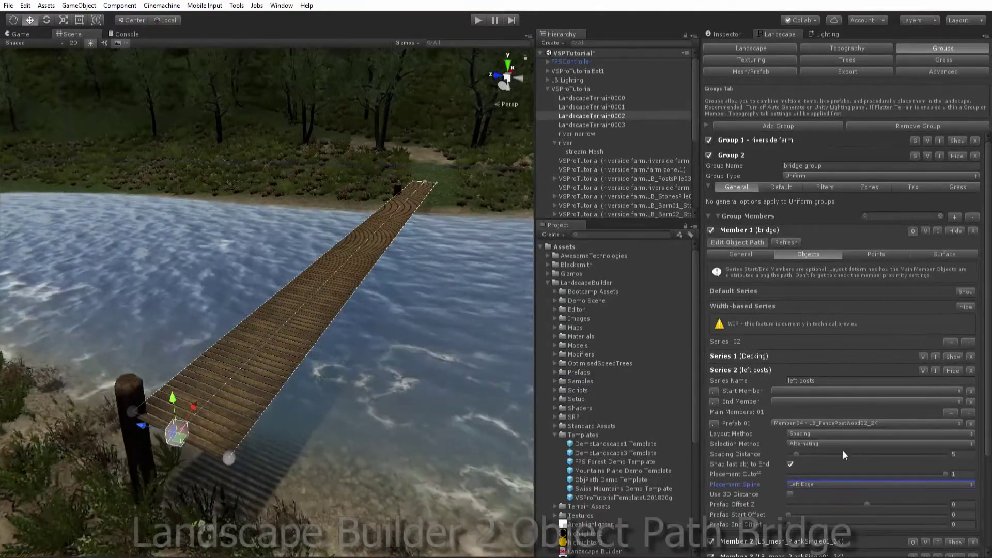
Step: Enable Ignore Prox of Others and Prox Ignored by Others on the fence post member, open its Min Tree Proximity value, and refresh the bridge path
scroll(891, 472, down, 4)
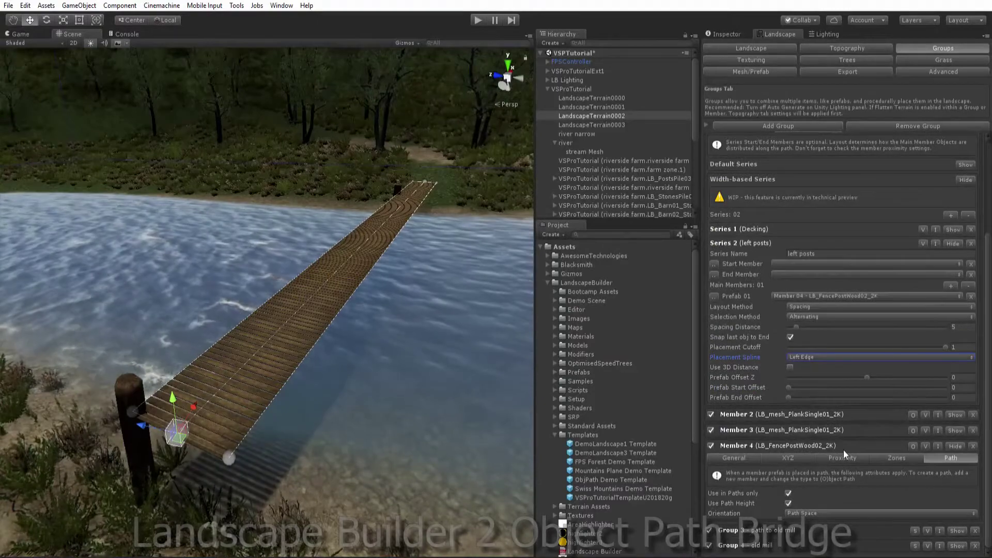
click(843, 452)
scroll(857, 473, down, 1)
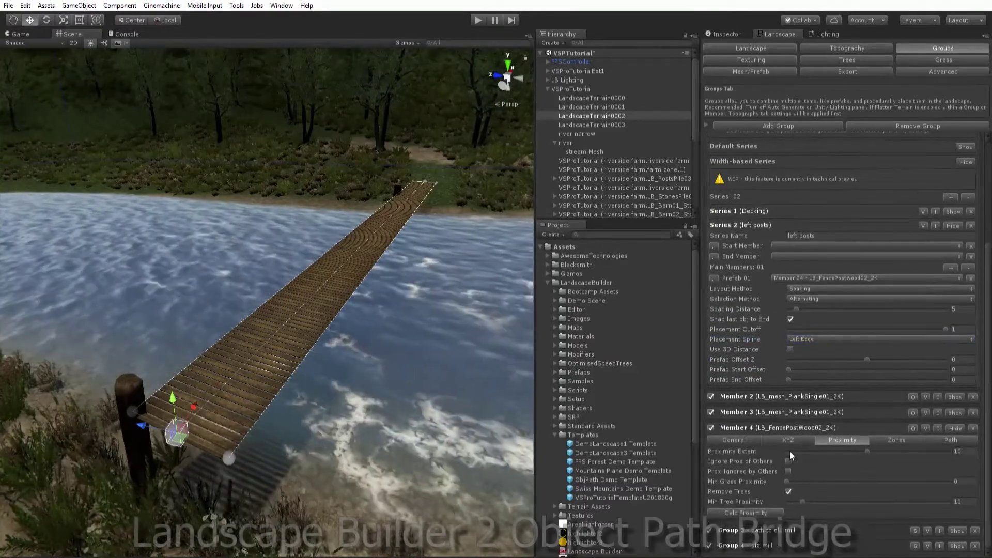
click(787, 461)
click(787, 472)
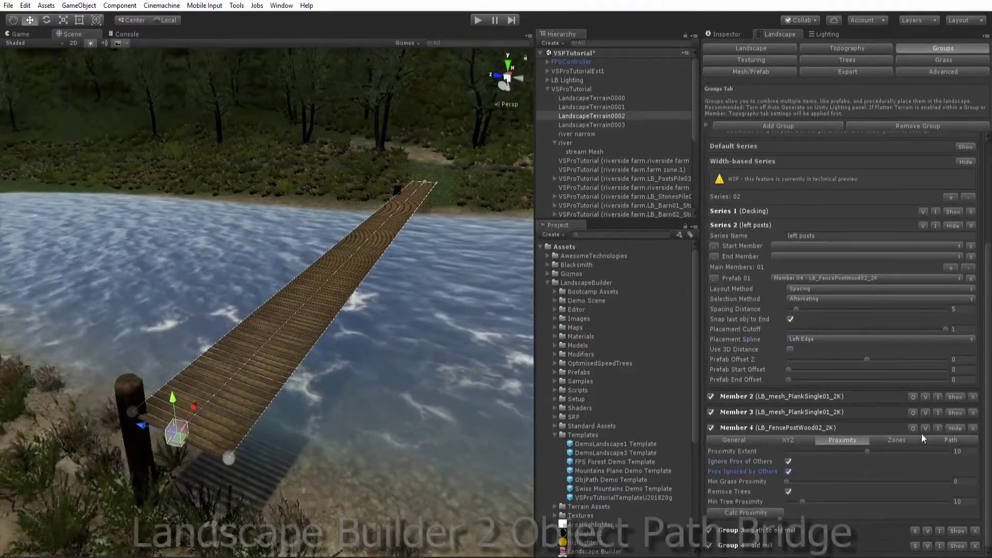
click(958, 501)
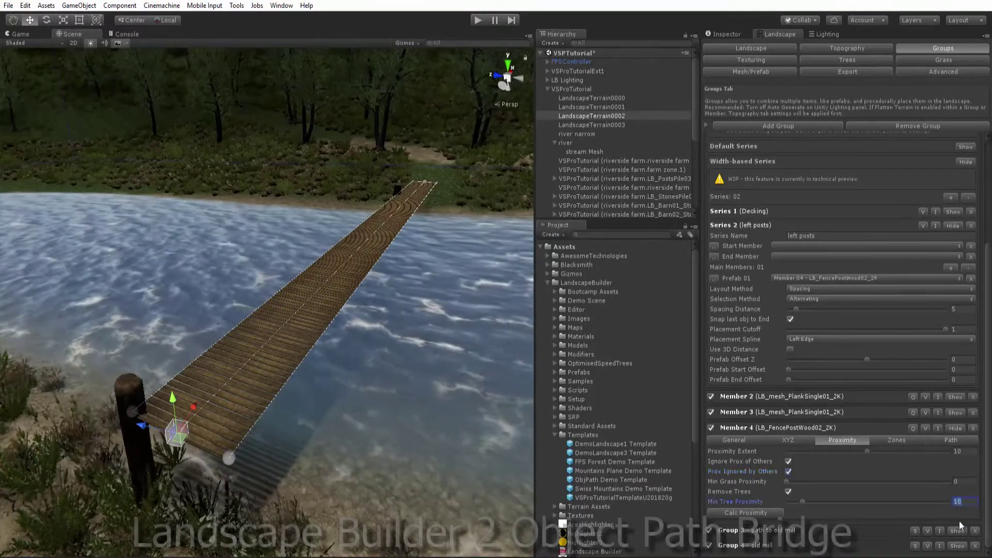
scroll(807, 221, up, 5)
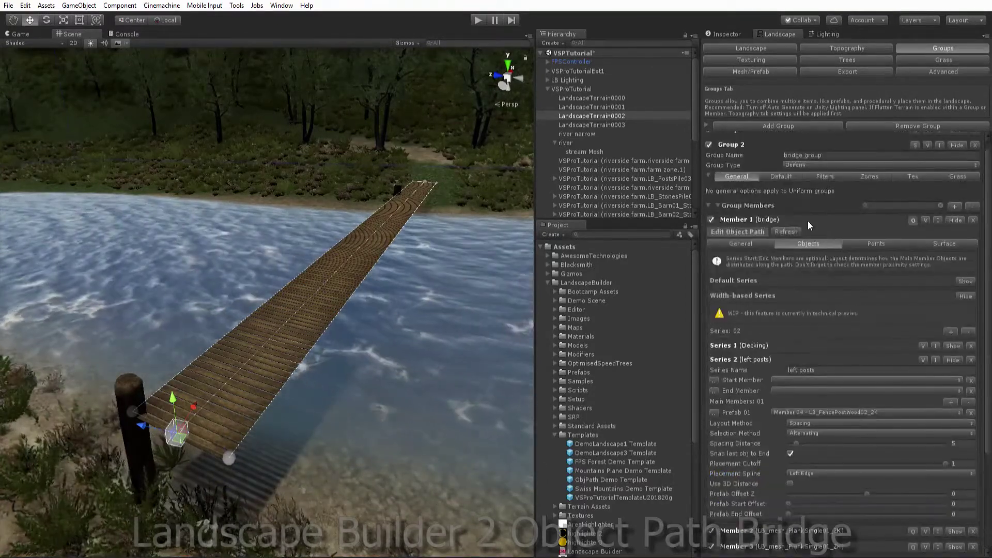
click(788, 230)
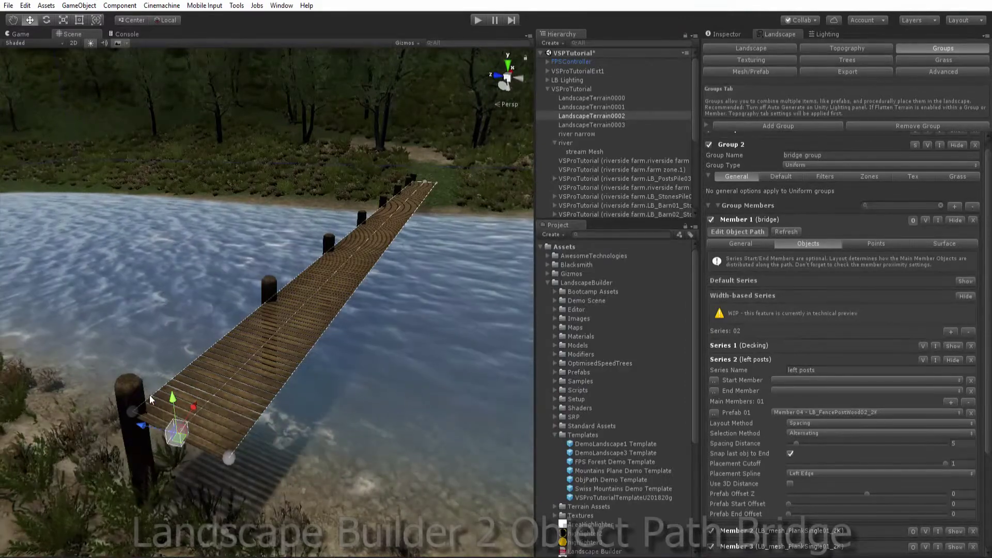
Step: Set the left posts series' Prefab Offset Z to -0.2 and both its Prefab Start Offset and Prefab End Offset to 0.2
middle_drag(217, 402, 274, 406)
scroll(281, 406, up, 5)
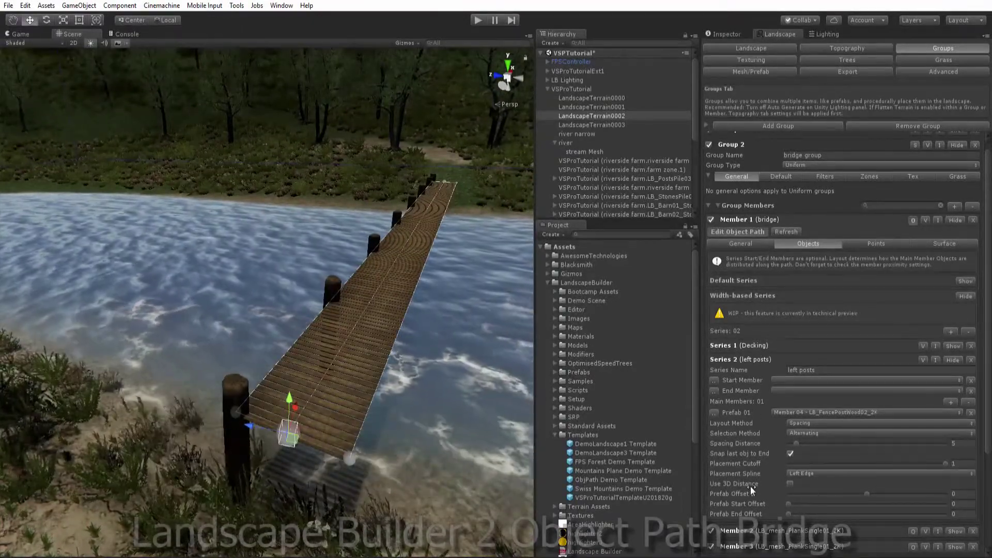
click(966, 493)
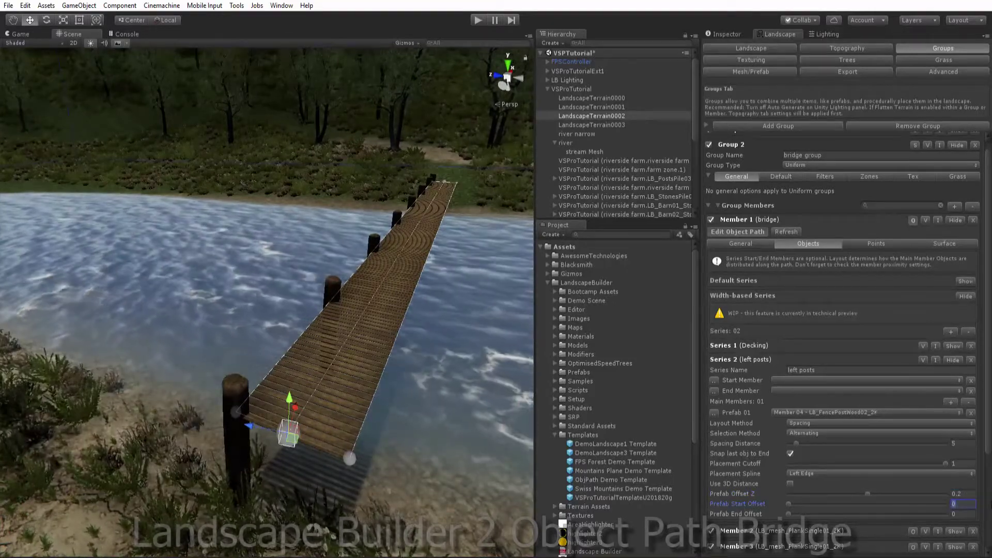
click(956, 493)
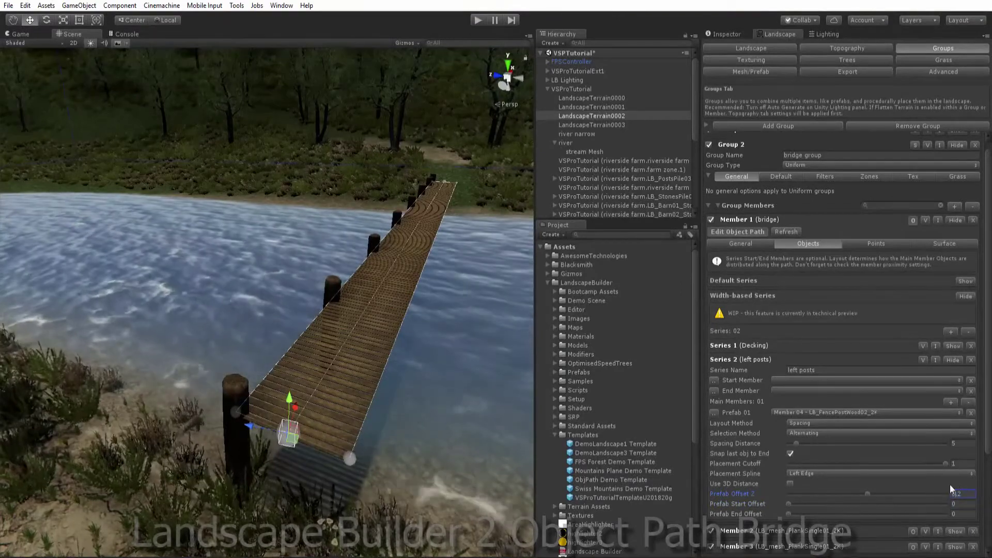
text(-)
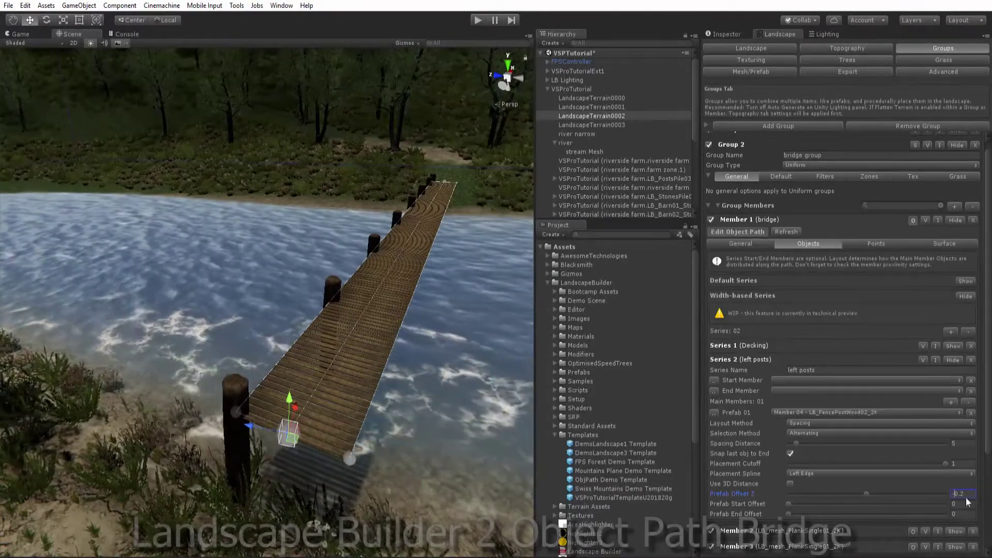
key(Tab)
text(0.2)
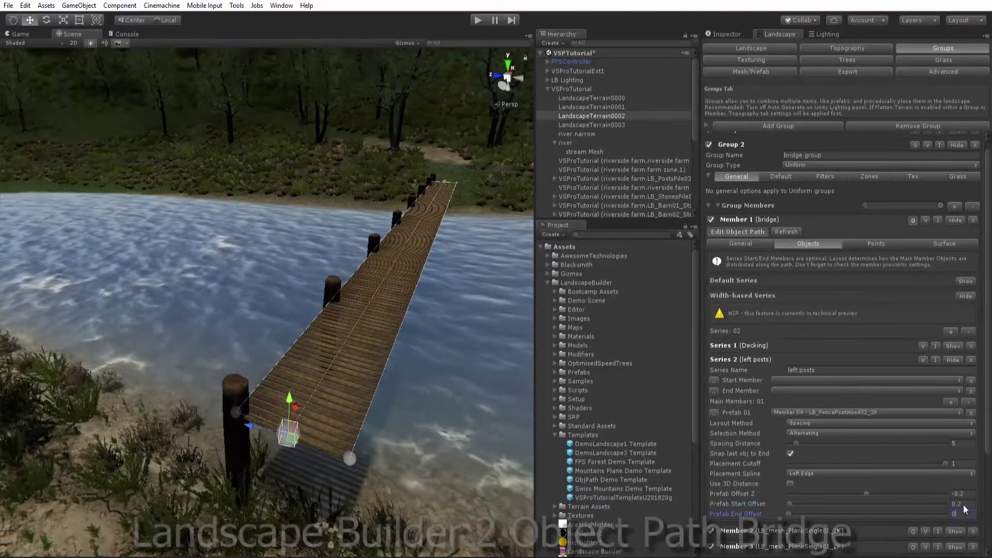
click(966, 513)
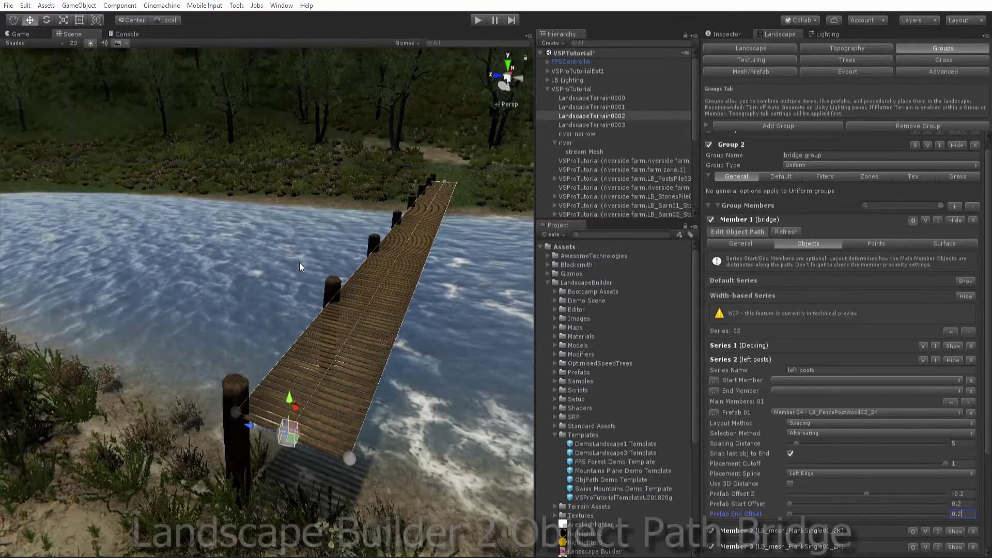
key(Return)
middle_drag(356, 377, 372, 361)
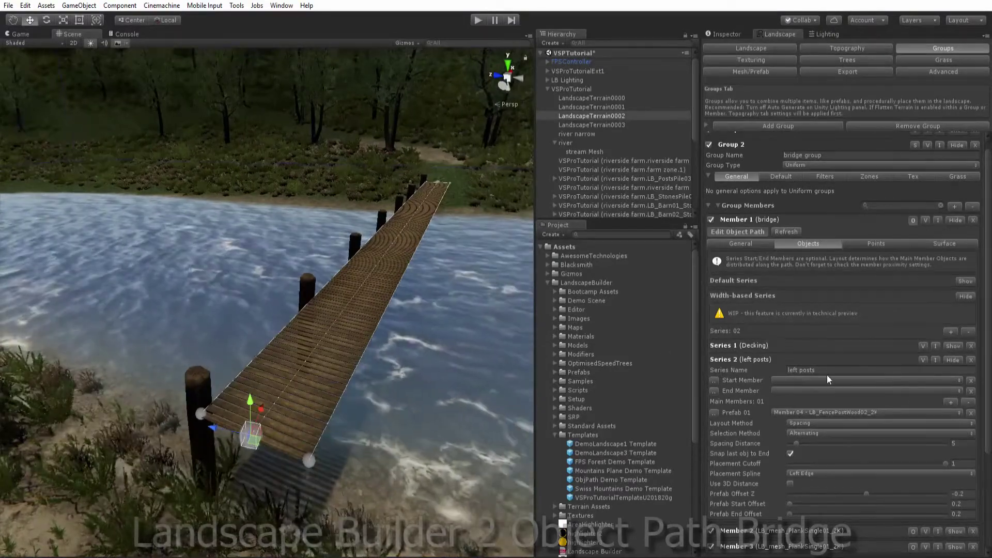
Step: Duplicate the left posts series as right posts, with Prefab Offset Z 0.2 and the Right Edge placement spline
click(935, 349)
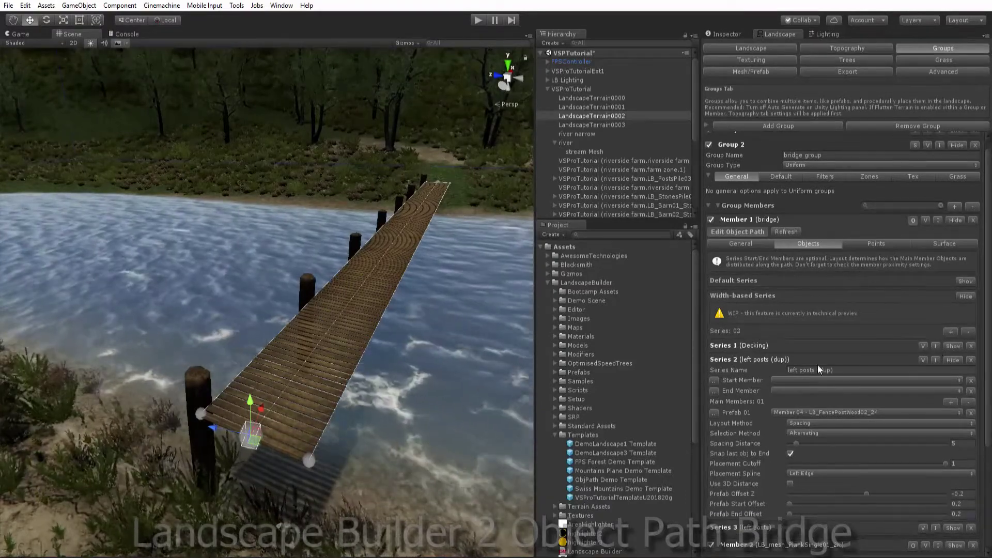
click(852, 368)
text(right )
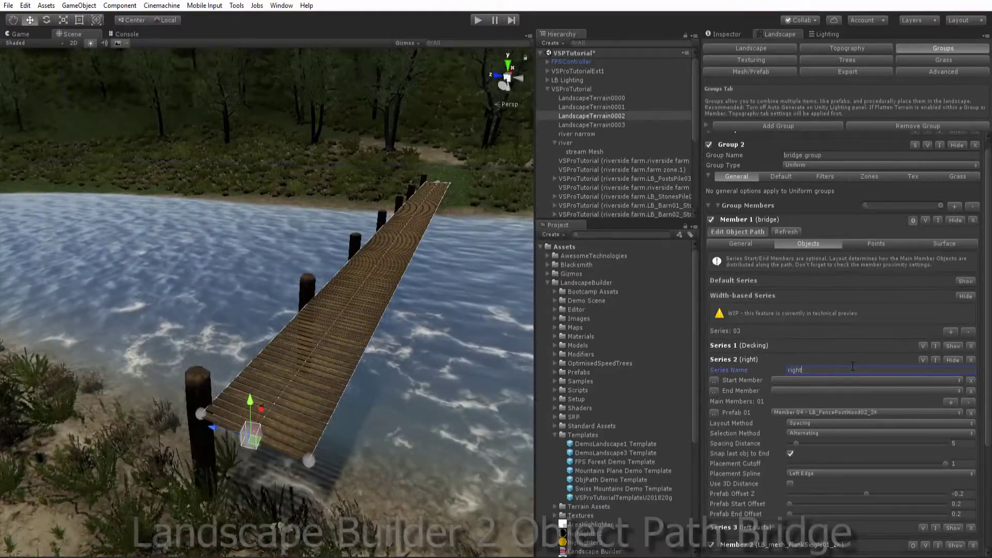
text(po)
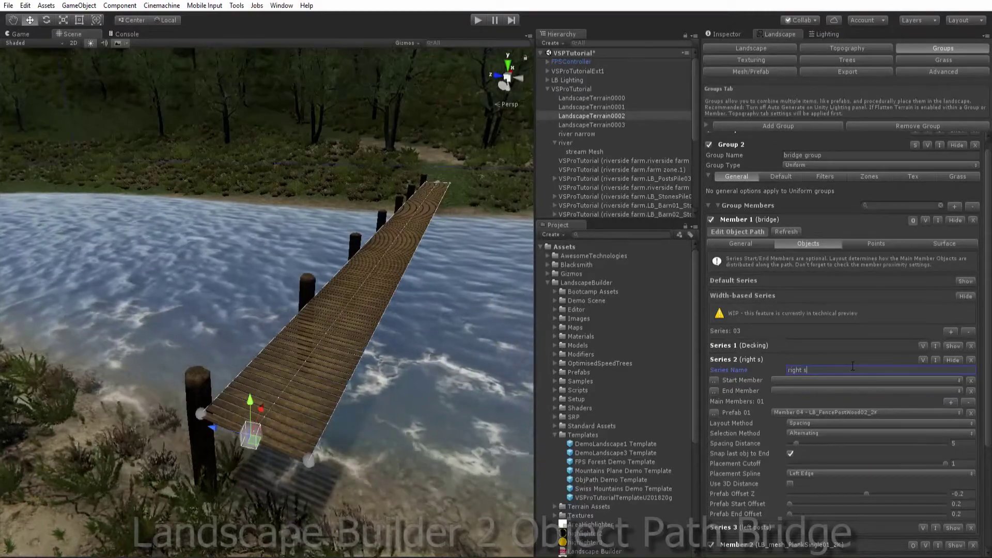
text(sts)
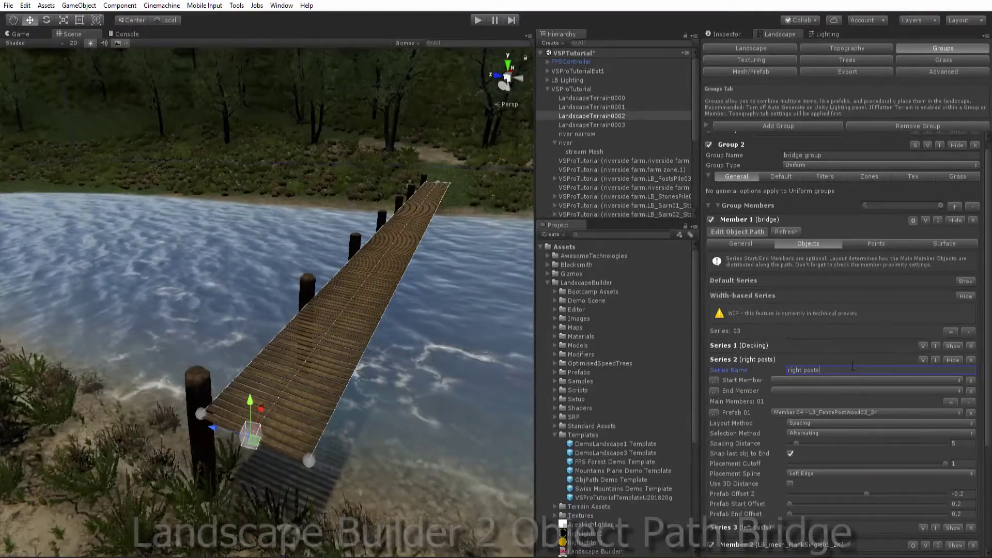
scroll(897, 410, down, 3)
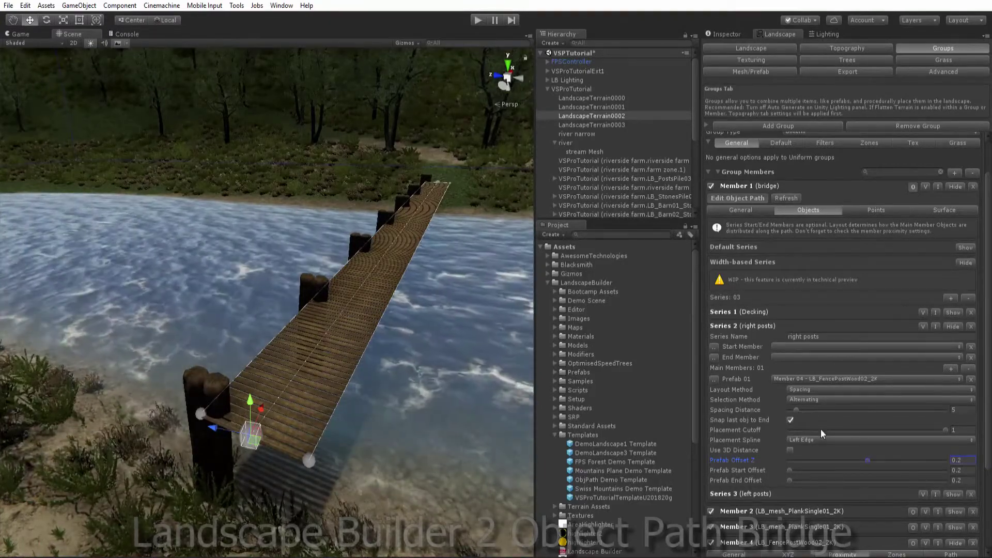
click(828, 460)
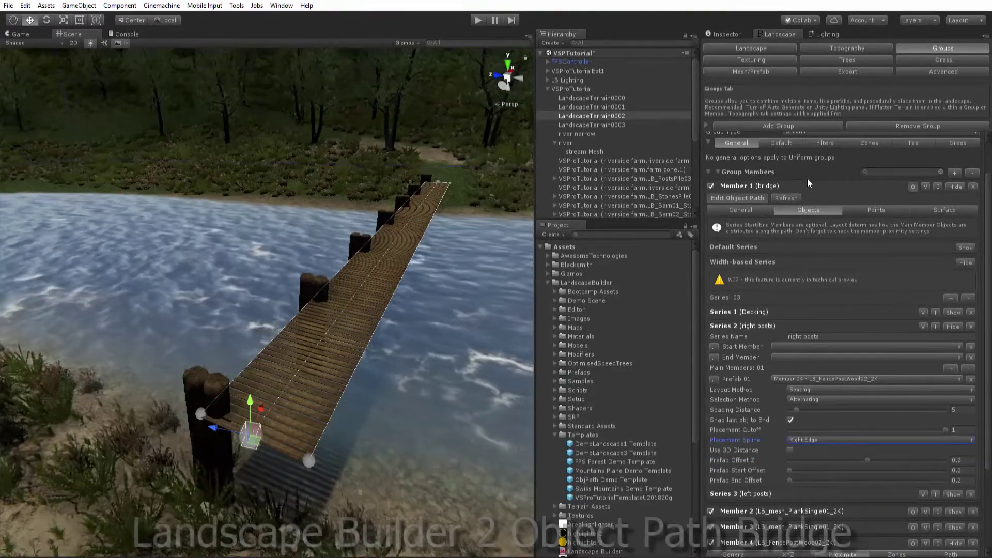
Step: Refresh the bridge path to place the right posts, and view the whole bridge
click(786, 197)
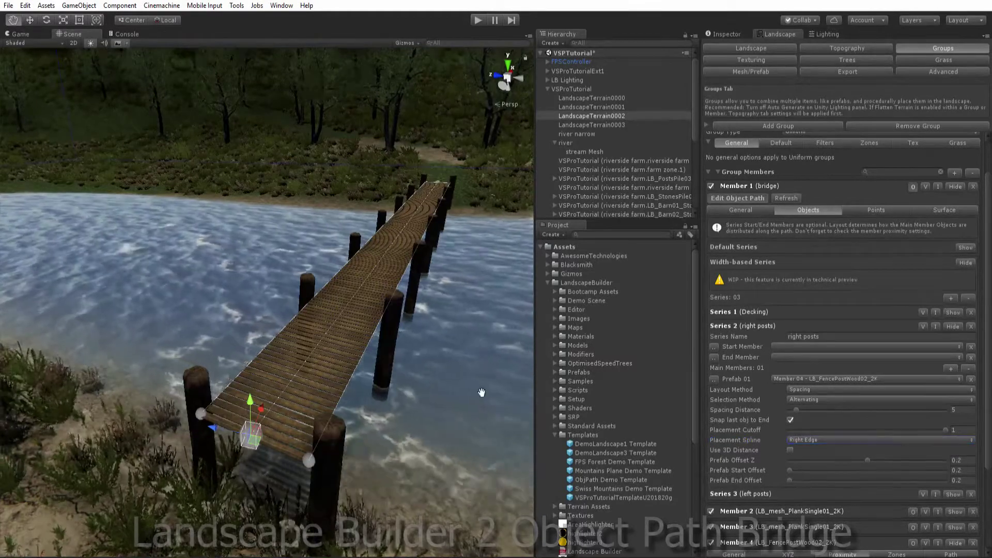
middle_drag(481, 394, 480, 391)
scroll(470, 380, down, 4)
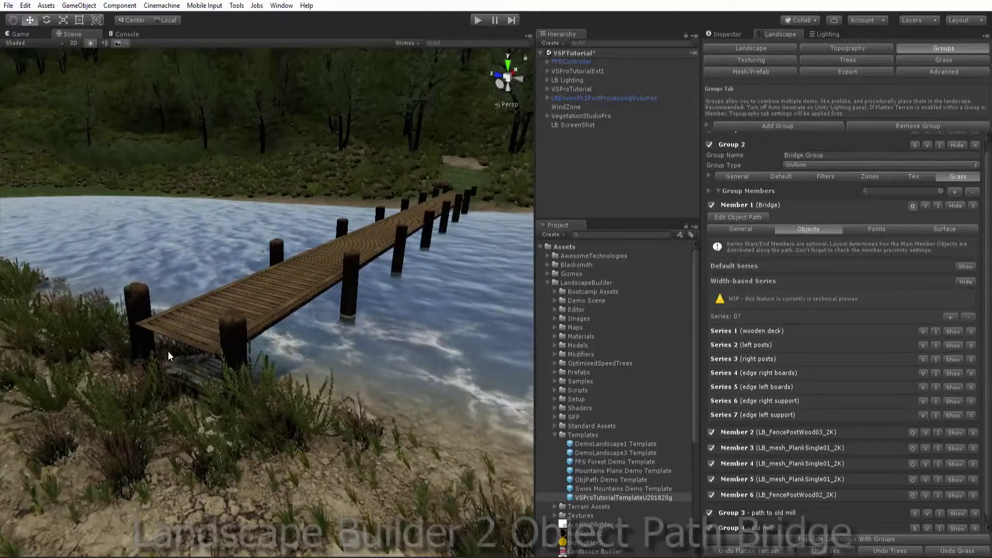
scroll(174, 363, down, 2)
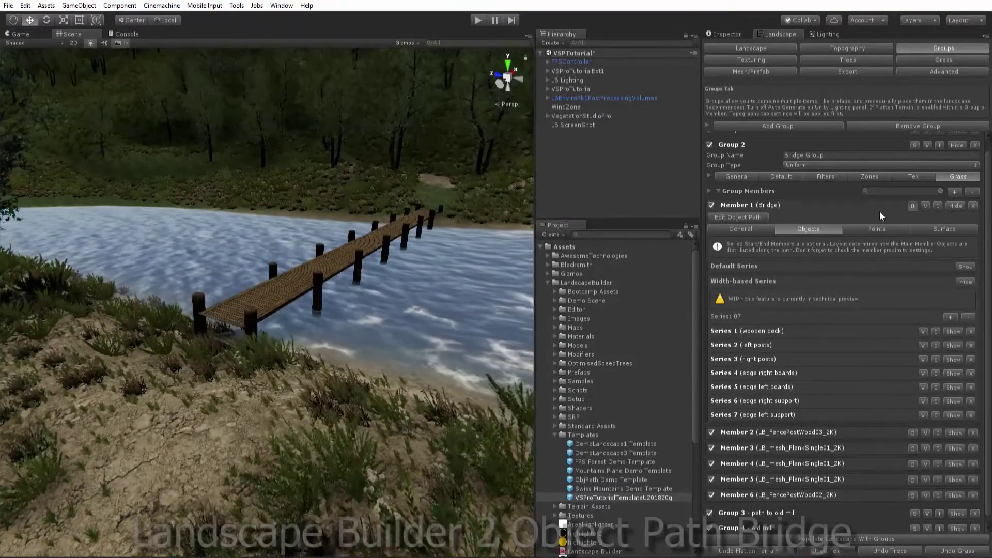
Step: Add a new member to the Bridge Group, convert it to an object path, and name it bridge ramp
click(954, 191)
scroll(984, 321, down, 2)
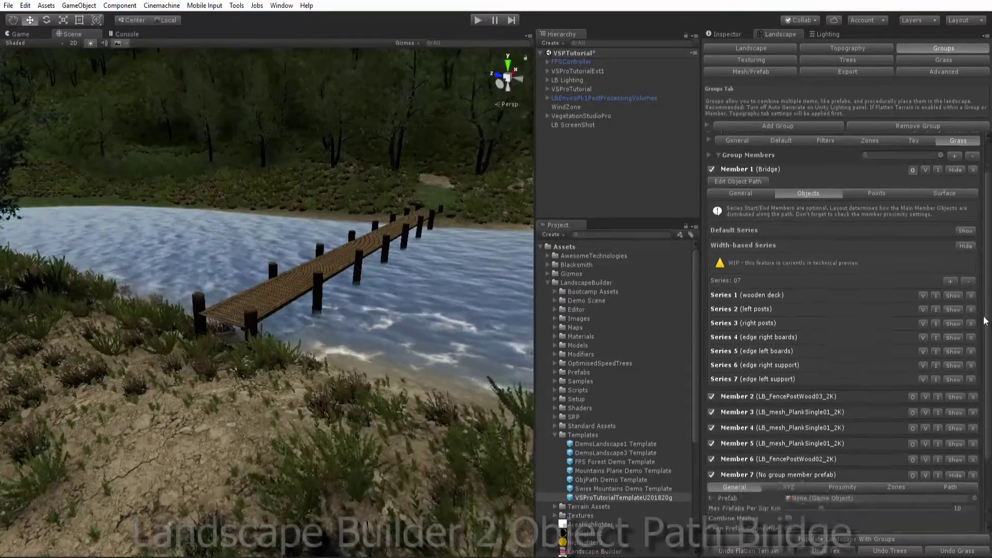
scroll(984, 320, down, 5)
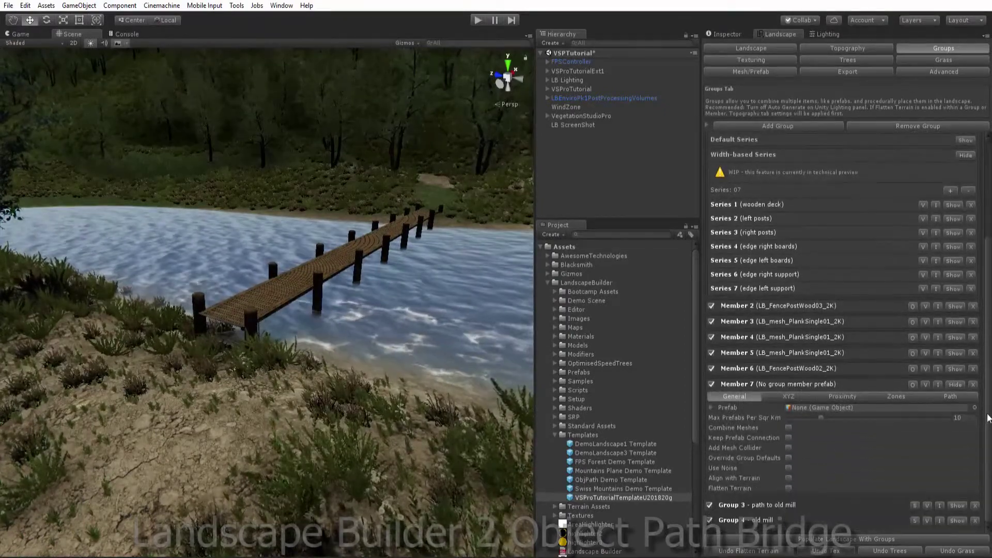
click(912, 382)
click(881, 439)
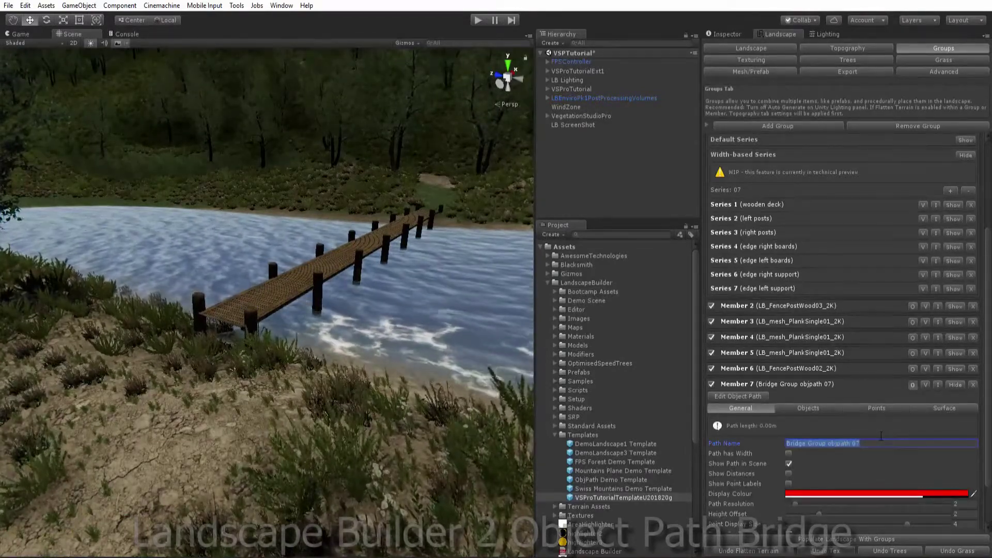
text(bridge ramp)
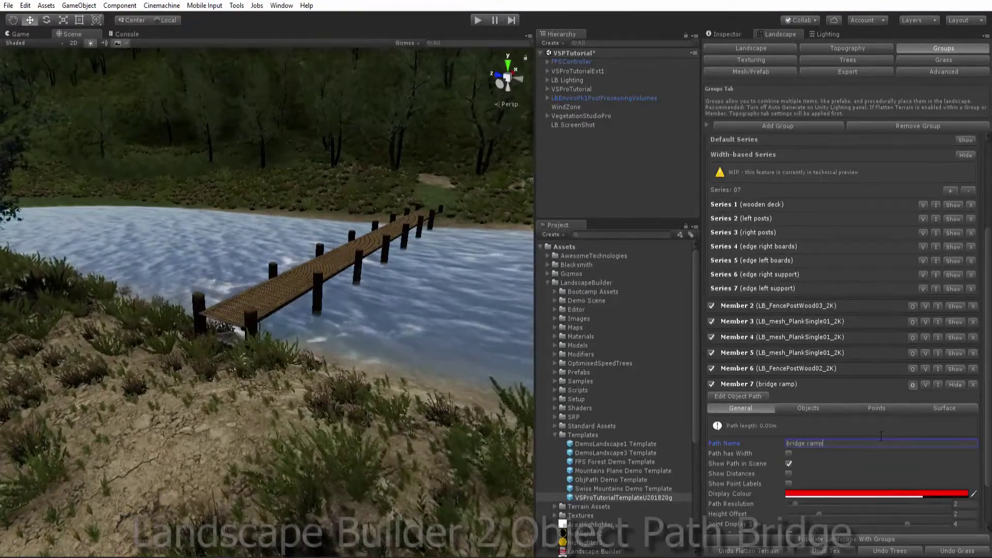
Step: Enable Path has Width and disable Zoom On Find for the bridge ramp path
click(788, 453)
scroll(812, 450, down, 3)
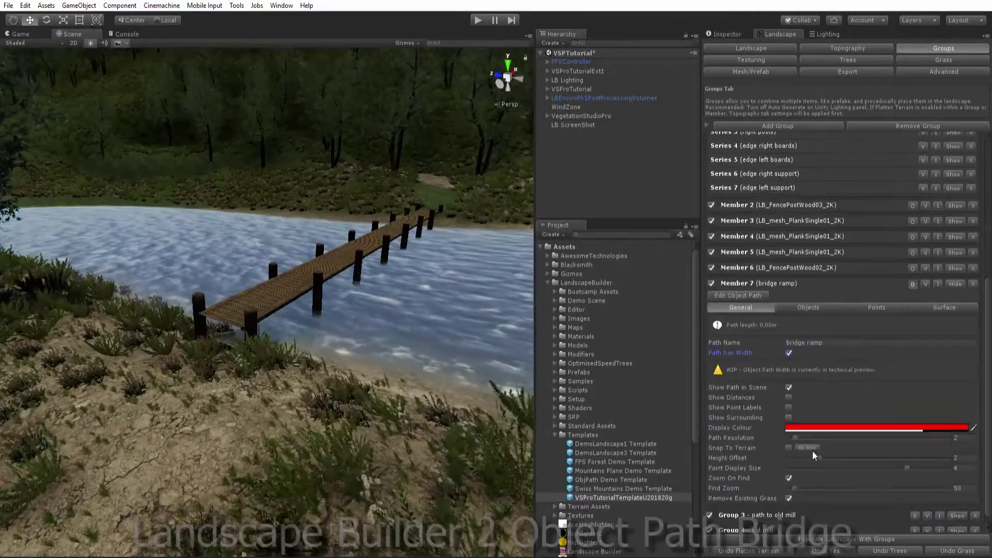
click(788, 477)
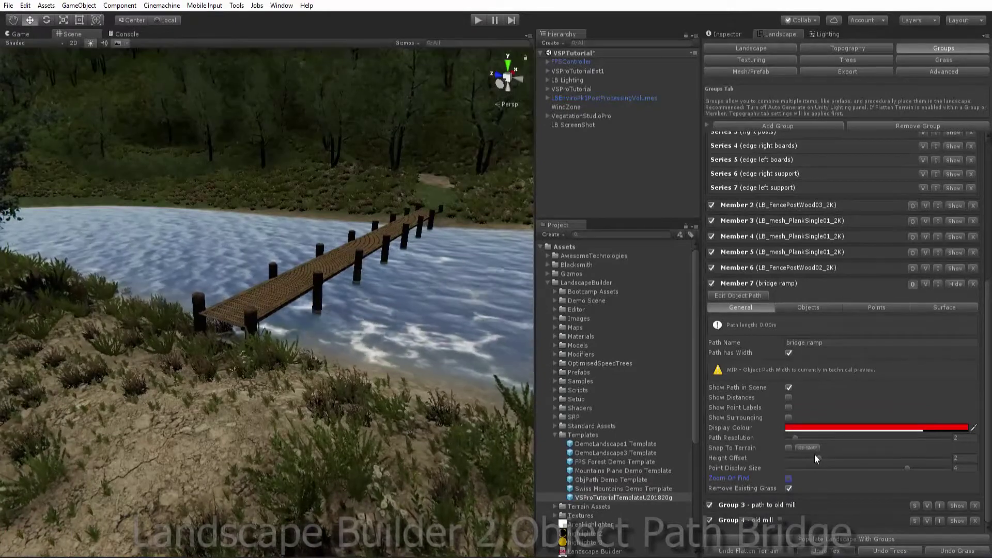
Step: Start editing the ramp path with Point Display Size 1, add its first point, and move it onto the bridge's near end
click(749, 294)
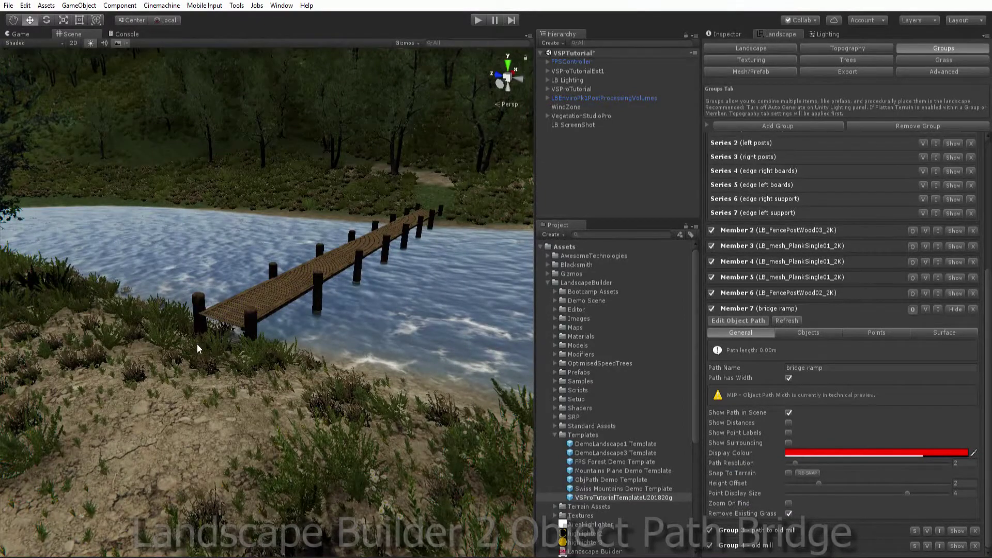
shift+click(223, 360)
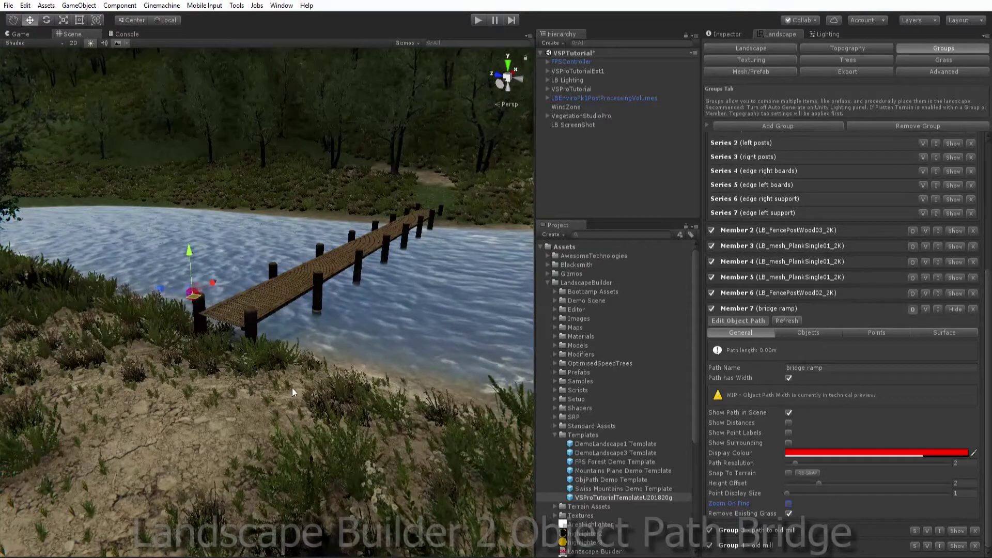
drag(161, 284, 198, 292)
drag(231, 249, 232, 261)
scroll(244, 333, up, 3)
scroll(244, 333, up, 3)
scroll(244, 333, down, 3)
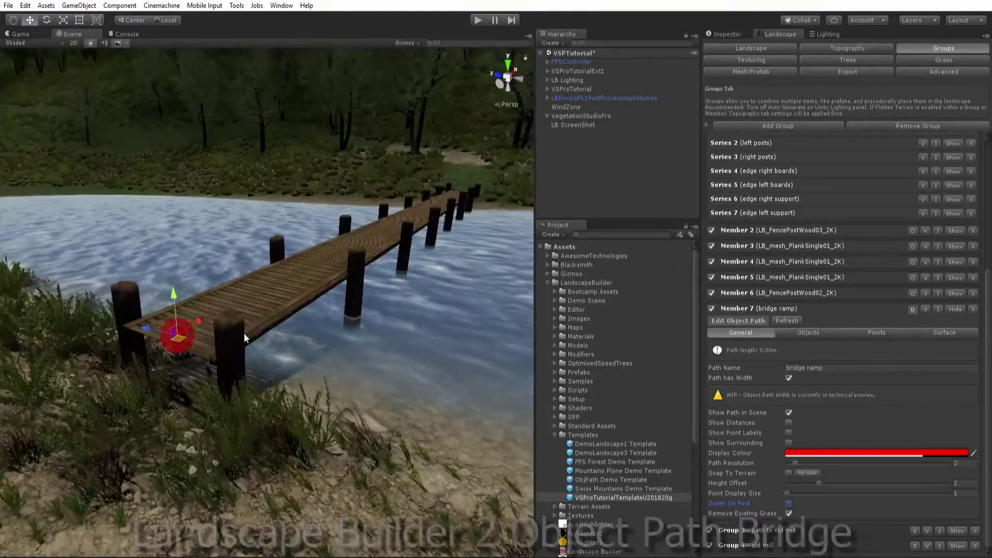
middle_drag(244, 332, 159, 402)
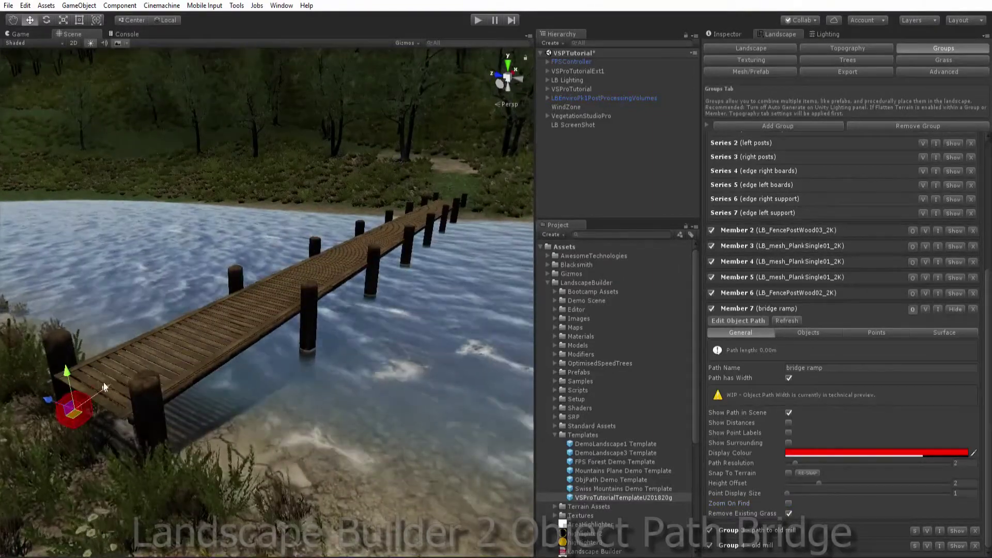
drag(103, 383, 105, 333)
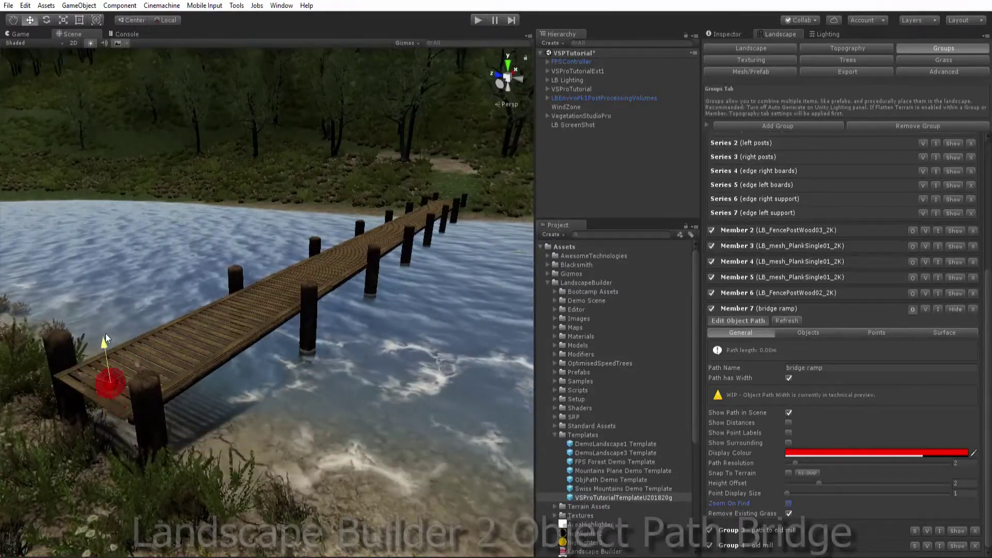
Step: Set the Y position of the ramp path's first point to 99.7
click(871, 331)
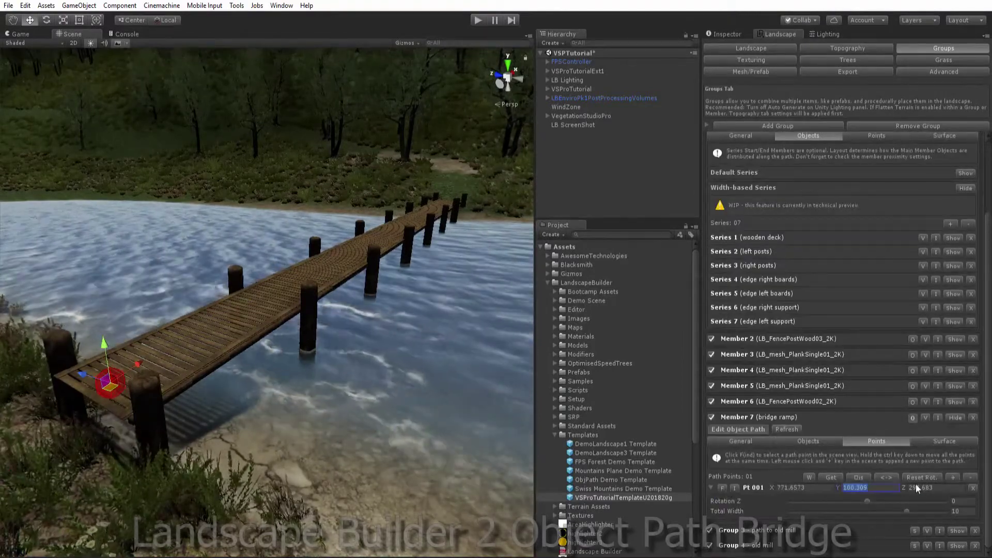
click(855, 487)
text(99)
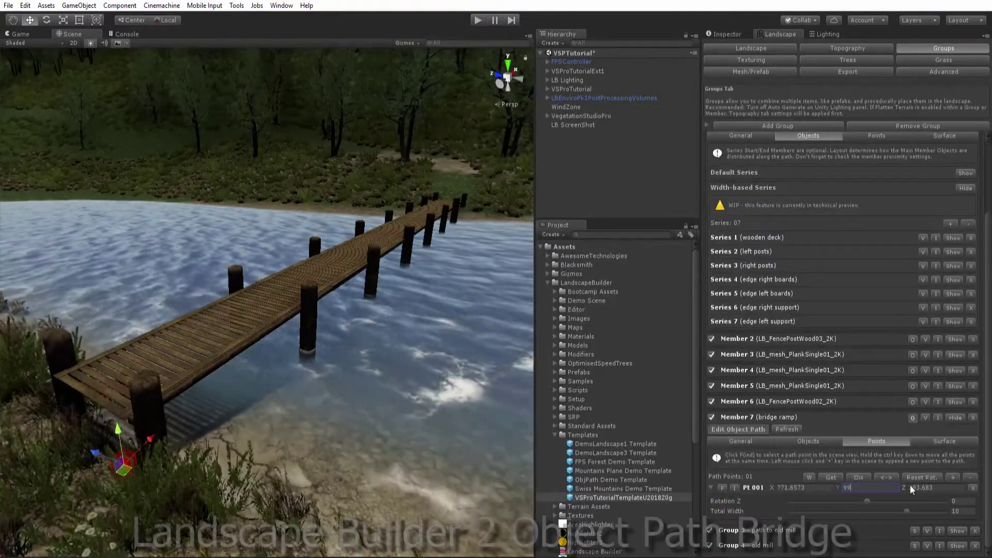
text(.8)
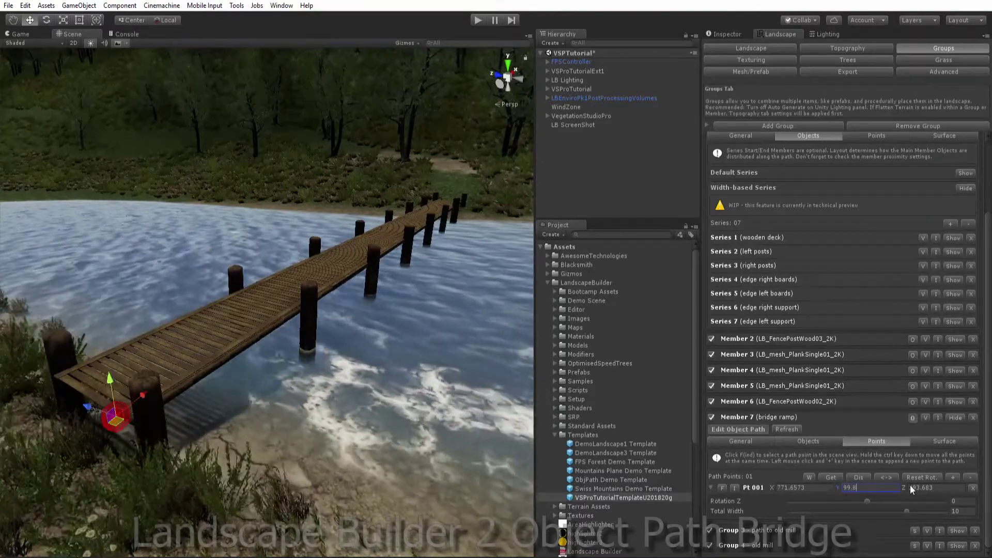
key(BackSpace)
text(7)
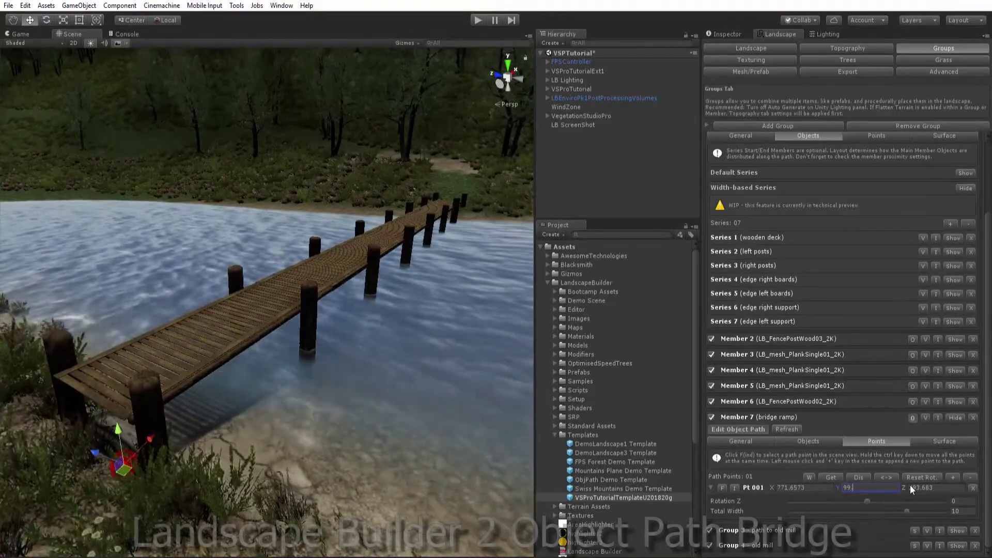
Step: Center the first ramp point on the bridge's near end, at about X 772.5 and Z 294.6
middle_drag(197, 458, 352, 476)
drag(459, 447, 390, 429)
middle_drag(411, 452, 307, 448)
drag(348, 420, 369, 385)
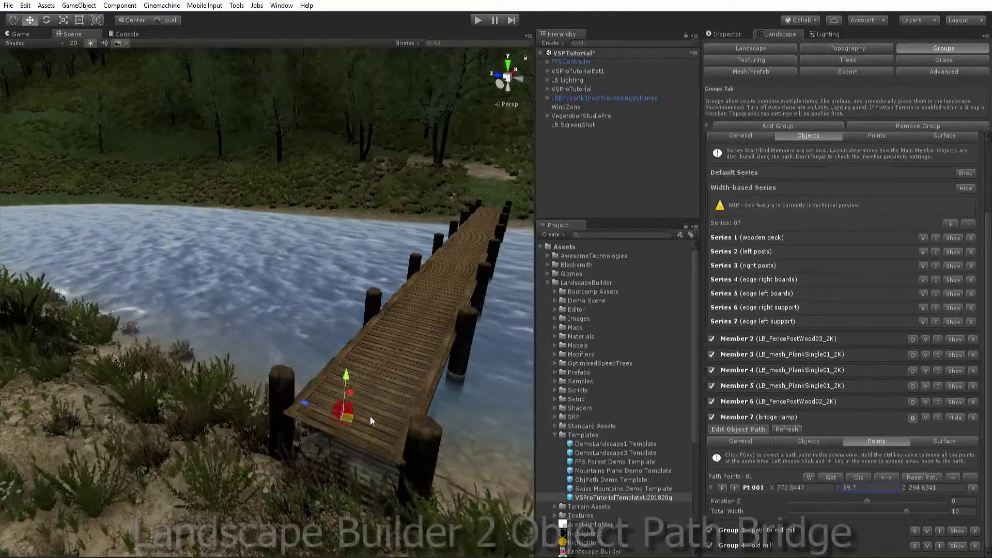
Step: Append a second ramp point on the near bank and move it back from the bridge to about X 763.3, Z 294.6
scroll(345, 433, down, 5)
scroll(345, 433, up, 2)
middle_drag(350, 440, 357, 433)
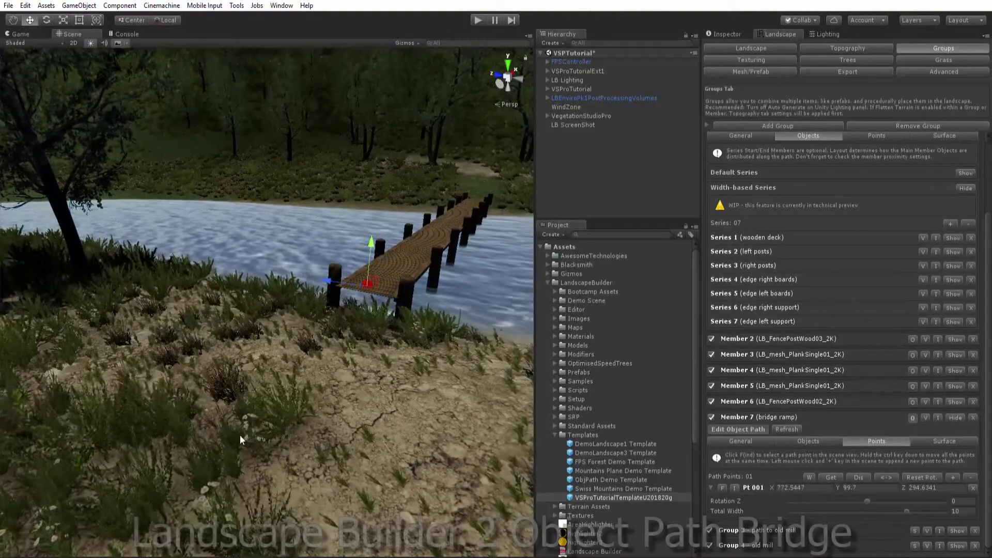
click(262, 410)
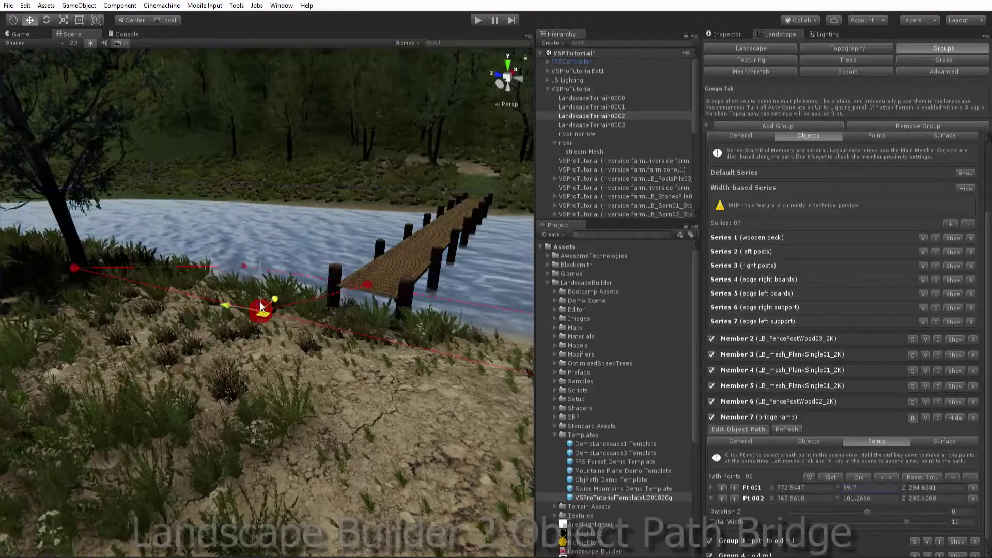
drag(262, 311, 241, 407)
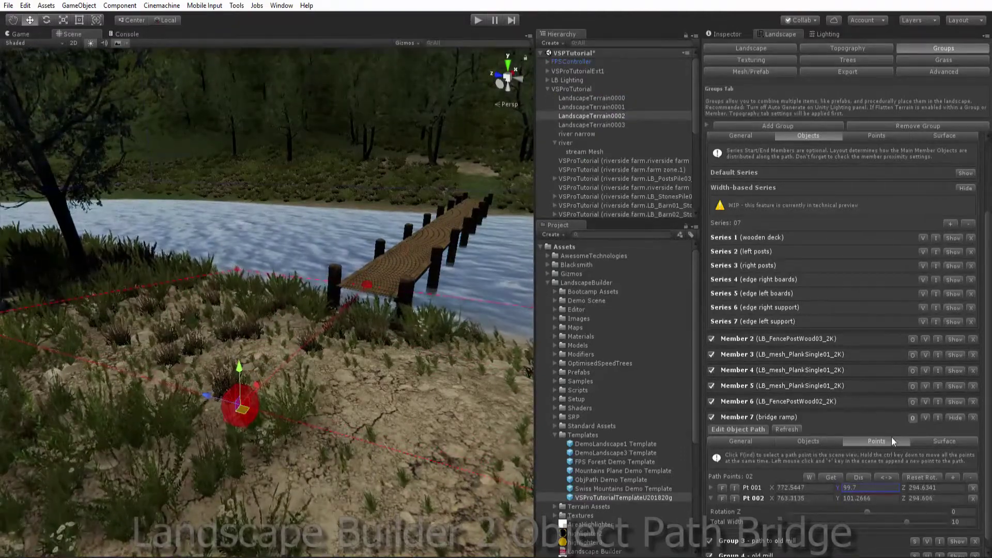
Step: Set the width of all ramp path points to 2
click(809, 476)
scroll(943, 457, down, 1)
key(BackSpace)
key(BackSpace)
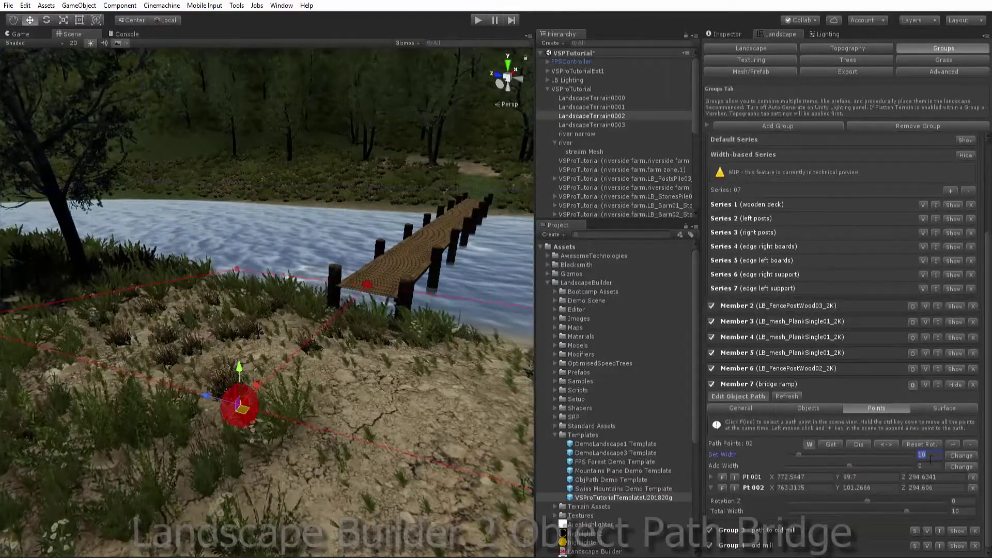
text(2)
click(960, 455)
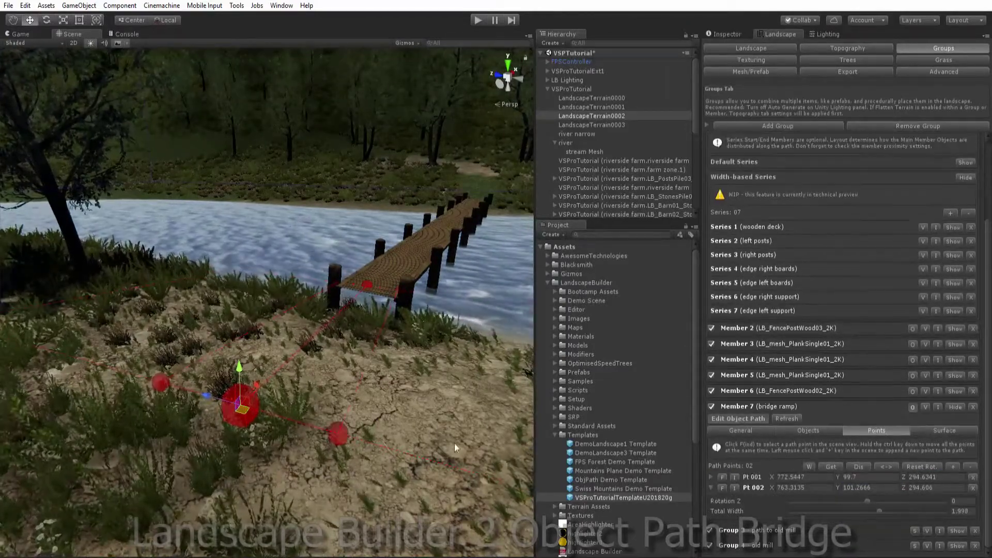
Step: Lower the second ramp point to about Y 100.5 and shift it sideways to about Z 296.2
mouse_move(364, 459)
middle_down()
mouse_move(362, 469)
mouse_move(372, 463)
middle_up()
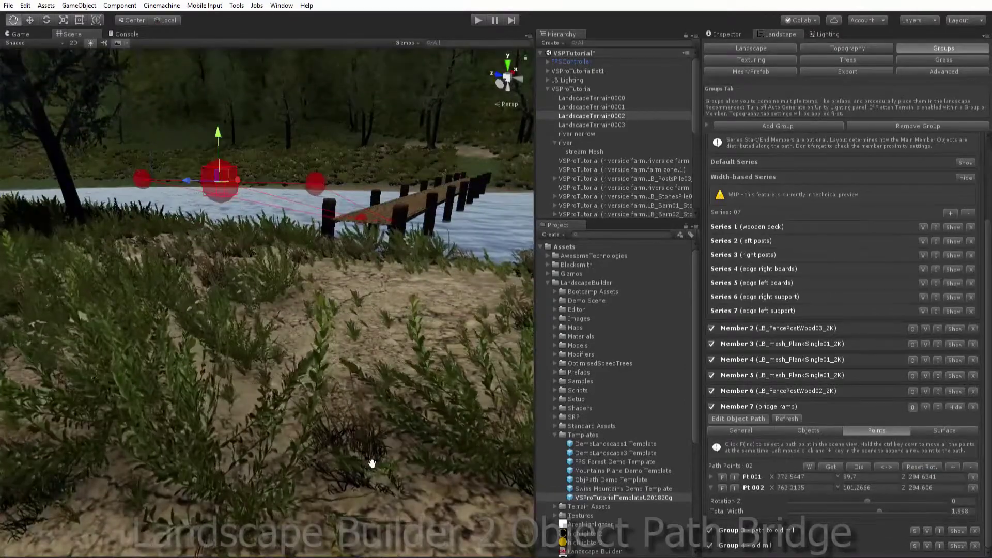
drag(222, 131, 215, 207)
middle_drag(299, 277, 323, 294)
scroll(358, 314, down, 5)
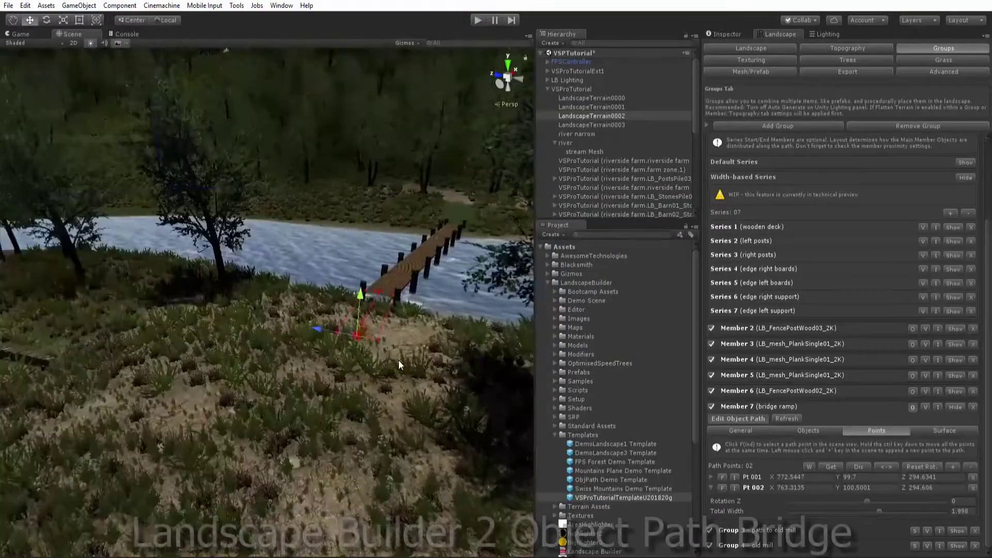
middle_drag(301, 316, 361, 351)
drag(377, 343, 376, 343)
mouse_move(407, 357)
middle_down()
mouse_move(406, 343)
mouse_move(409, 354)
middle_up()
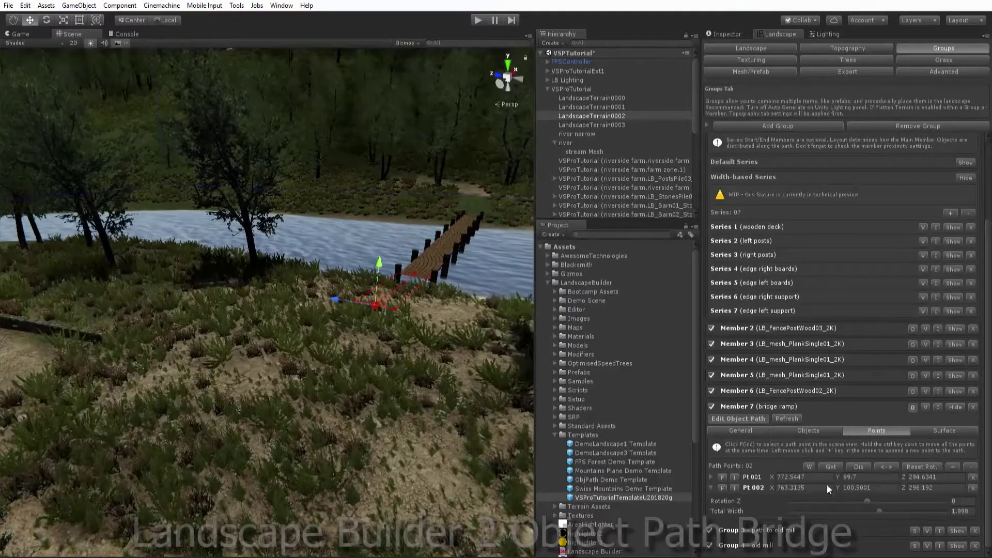
Step: Set the ramp path's Height Offset to 0 and append a third point farther back on the near bank
click(746, 426)
scroll(823, 423, down, 3)
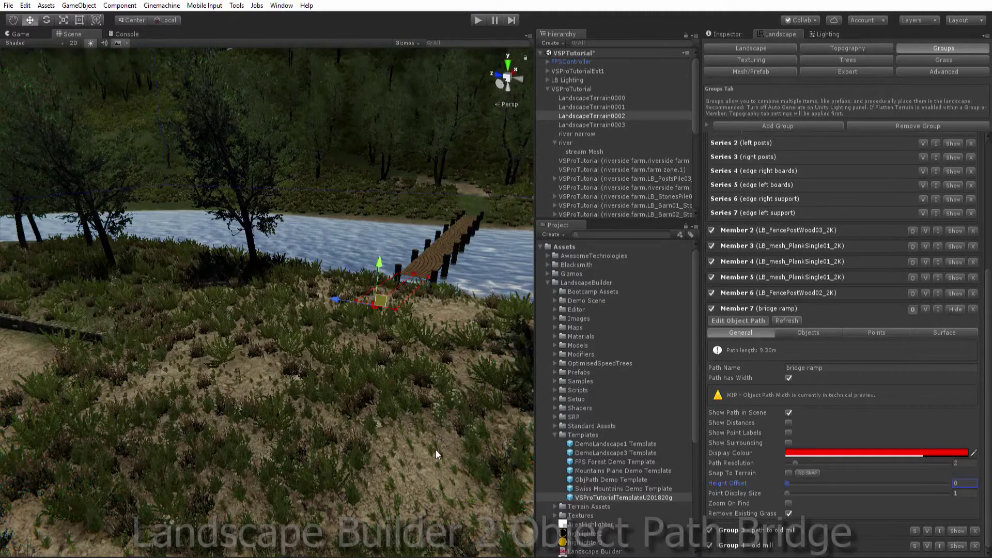
middle_drag(403, 446, 456, 419)
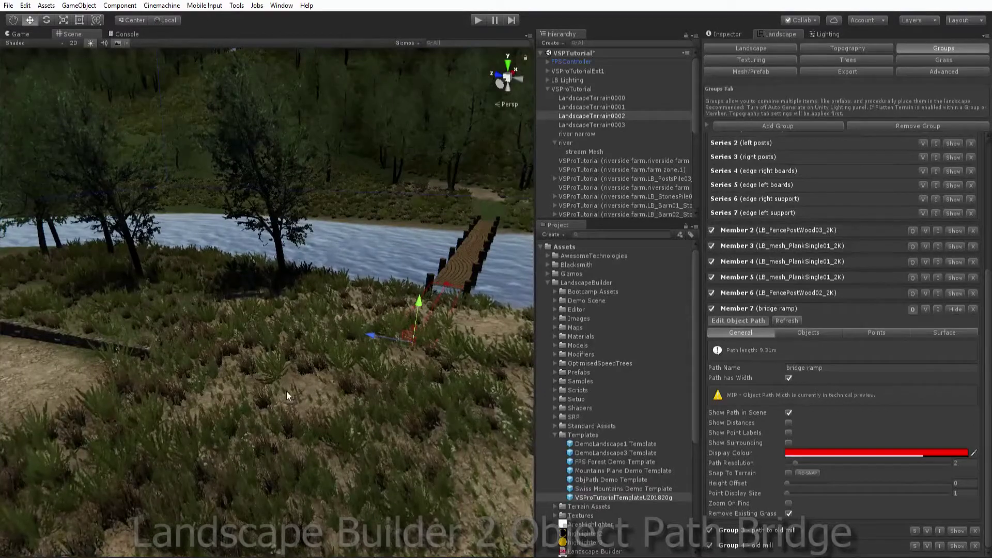
shift+click(317, 386)
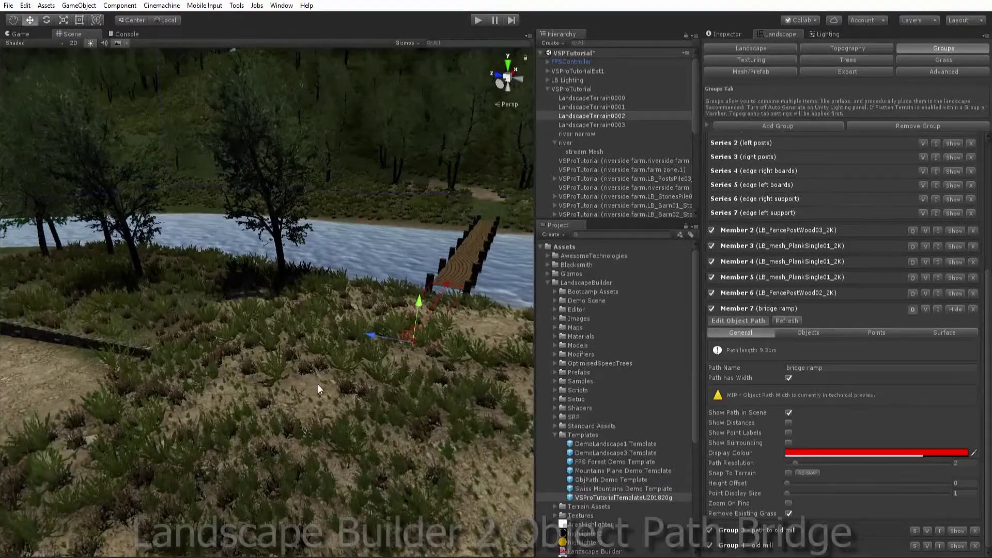
mouse_move(380, 392)
middle_down()
mouse_move(373, 400)
mouse_move(374, 393)
middle_up()
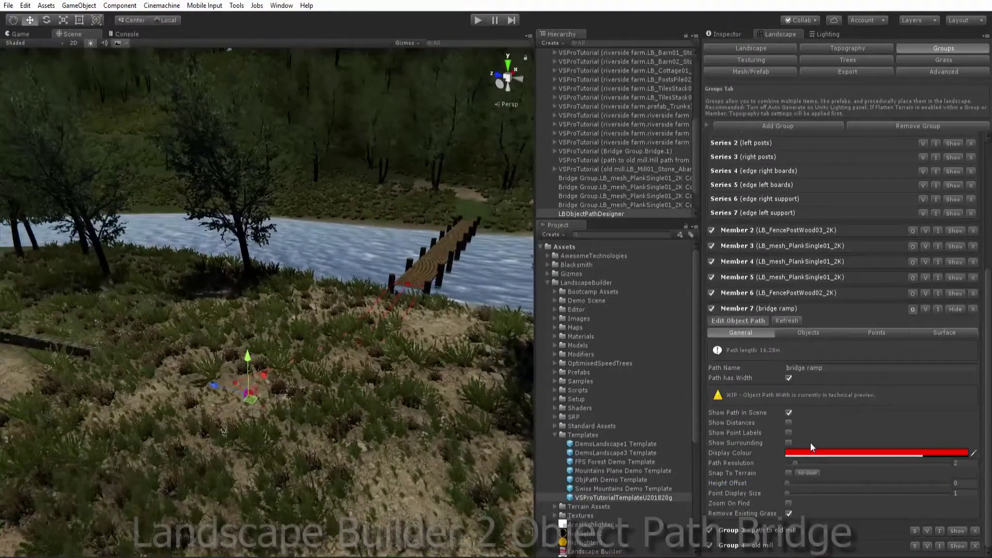
Step: Change the ramp path's Display Colour to white and view the path along the line of the bridge
drag(54, 79, 37, 64)
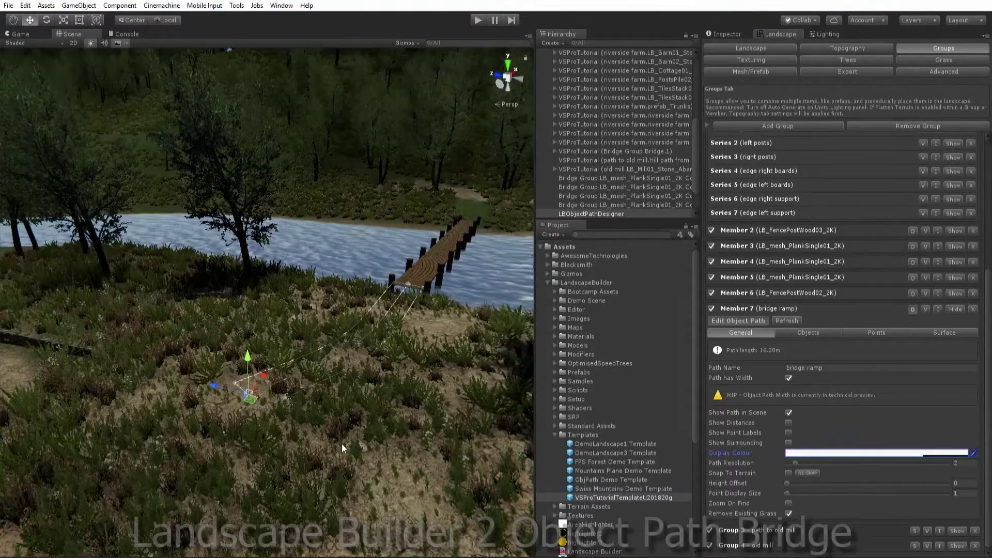
right_drag(342, 443, 403, 446)
mouse_move(403, 447)
middle_down()
mouse_move(414, 443)
mouse_move(402, 444)
middle_up()
drag(396, 433, 399, 442)
middle_drag(424, 306, 409, 323)
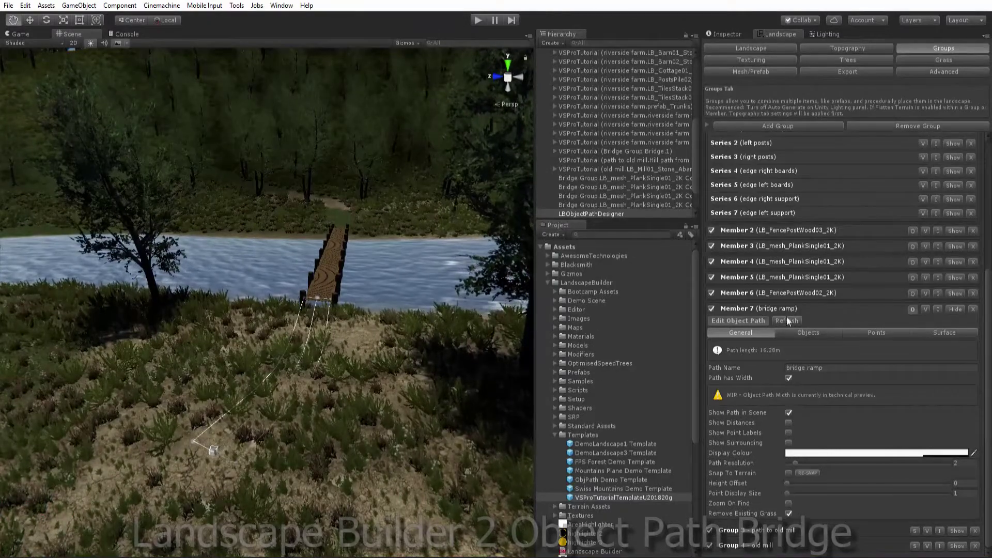
Step: Enable Flatten Terrain in the bridge ramp path's surface settings
click(944, 331)
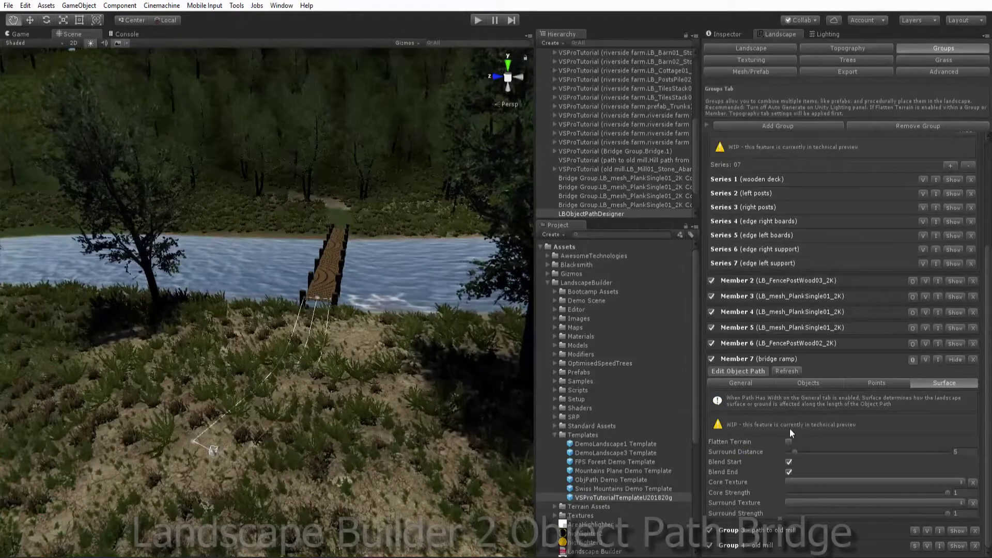
click(788, 440)
scroll(841, 423, down, 3)
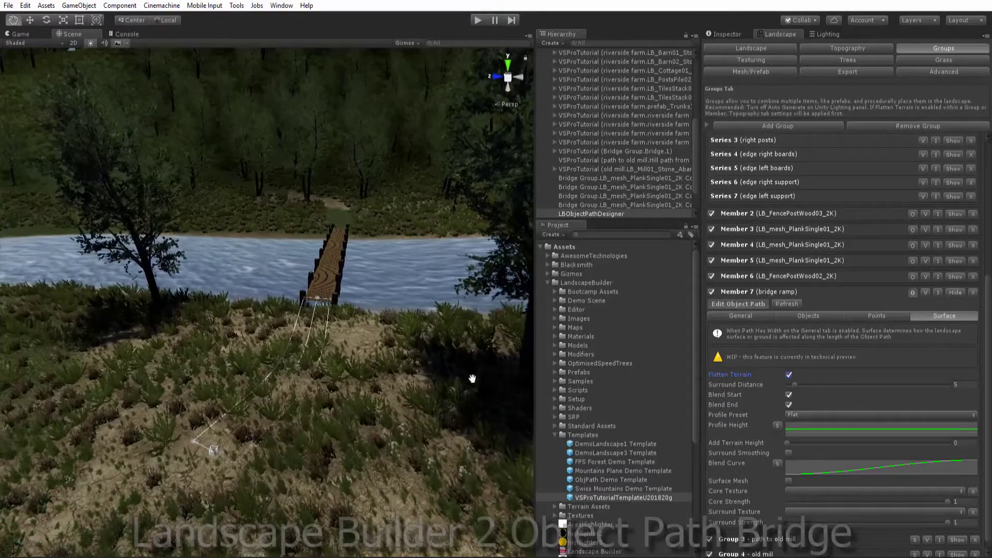
Step: Disable Blend Start in the bridge ramp path's surface settings
click(788, 394)
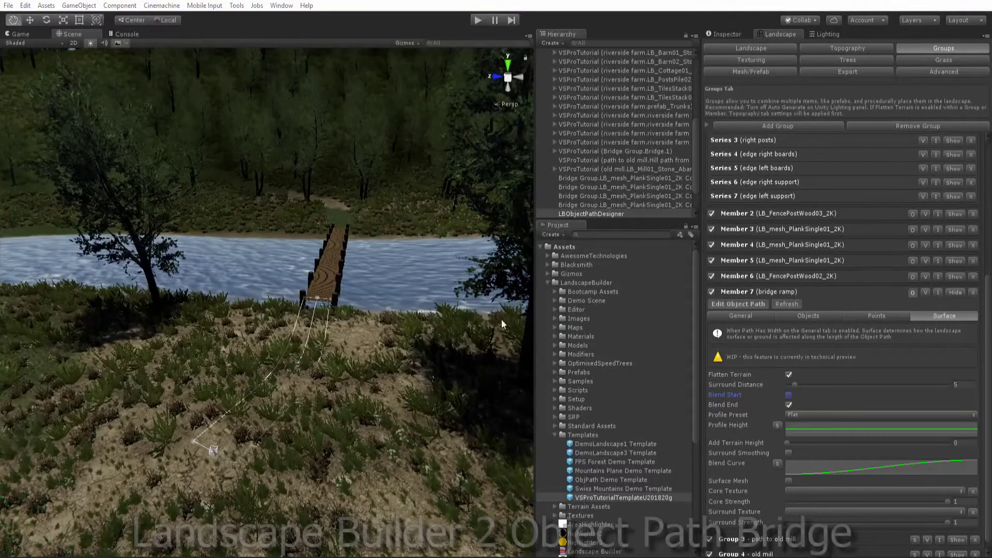
mouse_move(442, 327)
mouse_down()
mouse_move(434, 331)
mouse_move(449, 314)
mouse_move(447, 326)
mouse_up()
right_drag(446, 325, 438, 344)
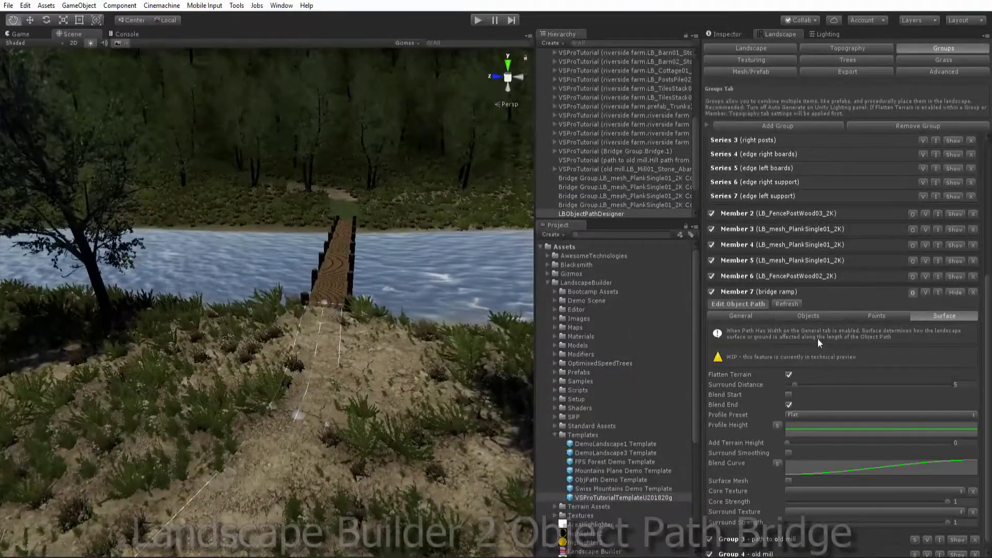
Step: Move the first bridge ramp point slightly farther onto the near end of the wooden deck
click(770, 314)
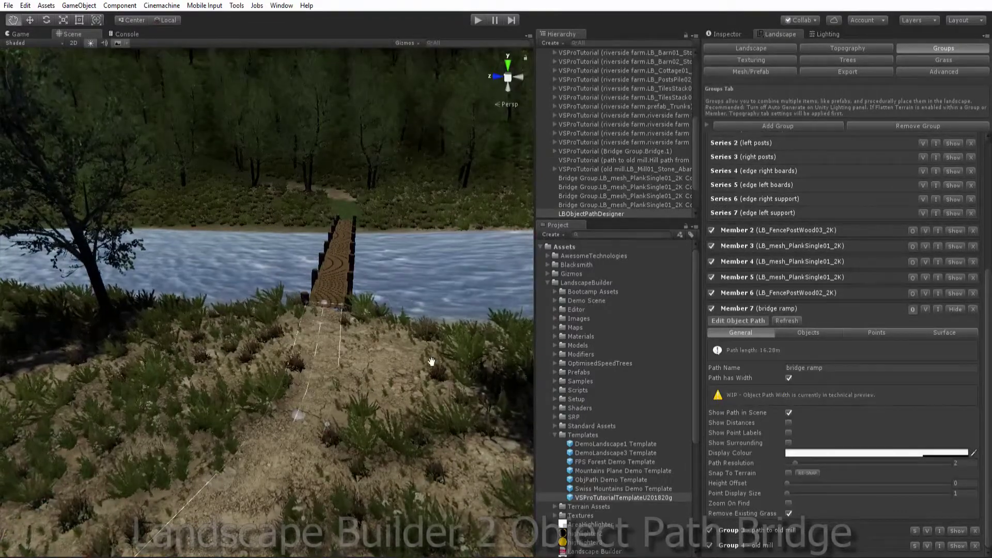
right_drag(431, 361, 268, 430)
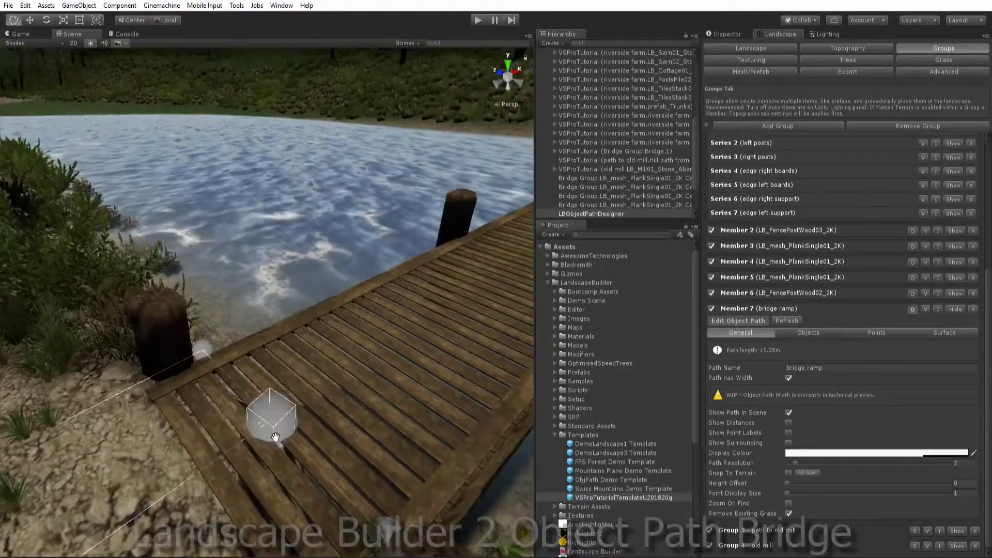
scroll(275, 437, down, 10)
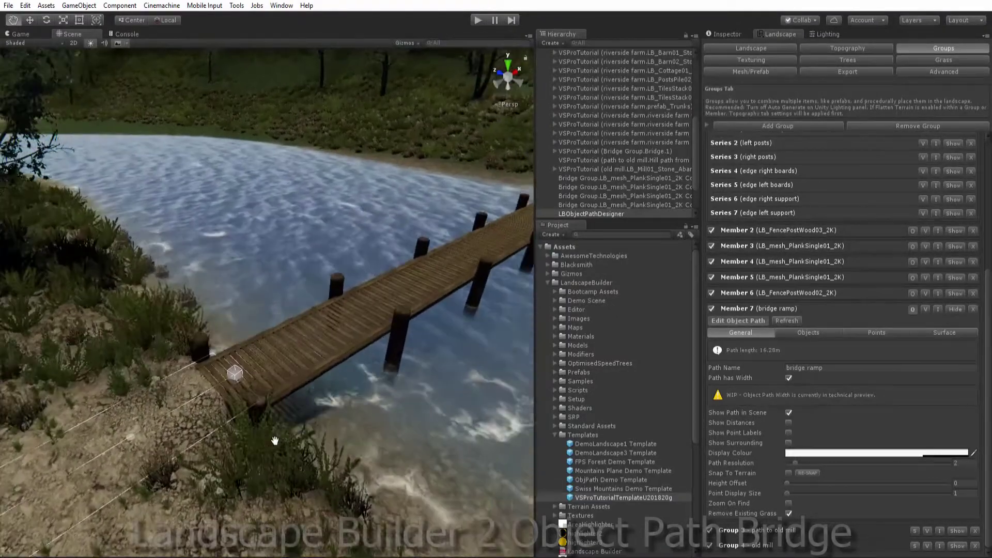
key(w)
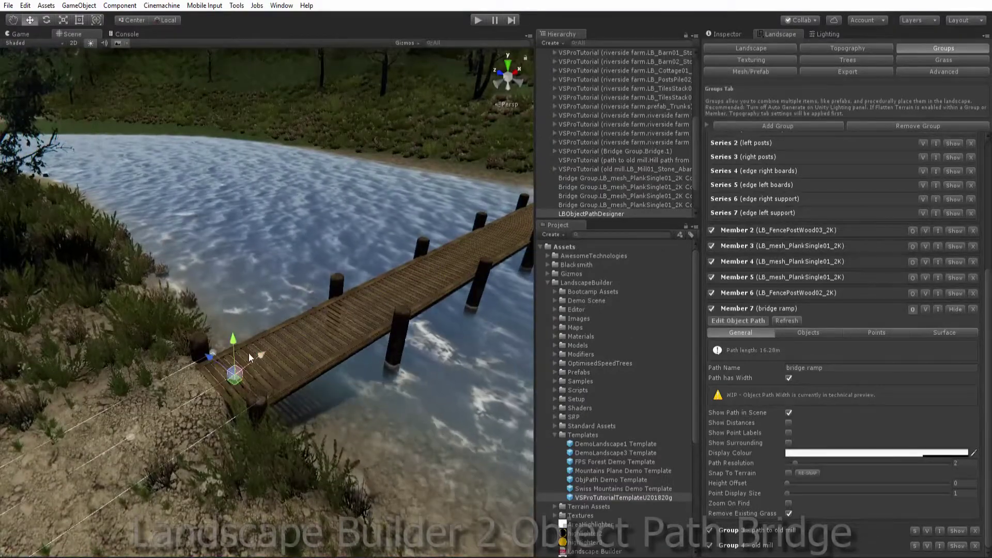
drag(249, 356, 265, 346)
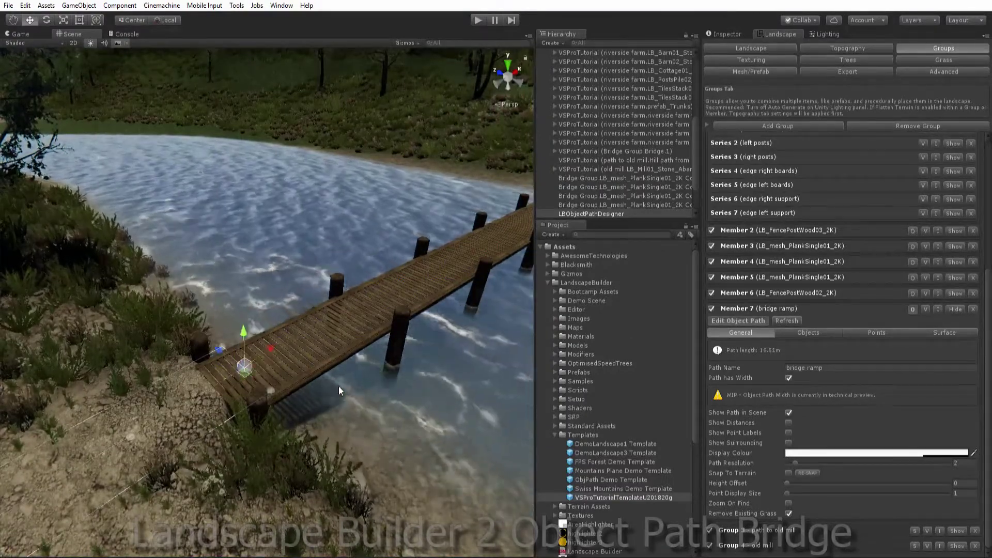
Step: Shift the middle ramp point slightly sideways on the near bank, away from the line of the bridge
right_drag(339, 386, 359, 377)
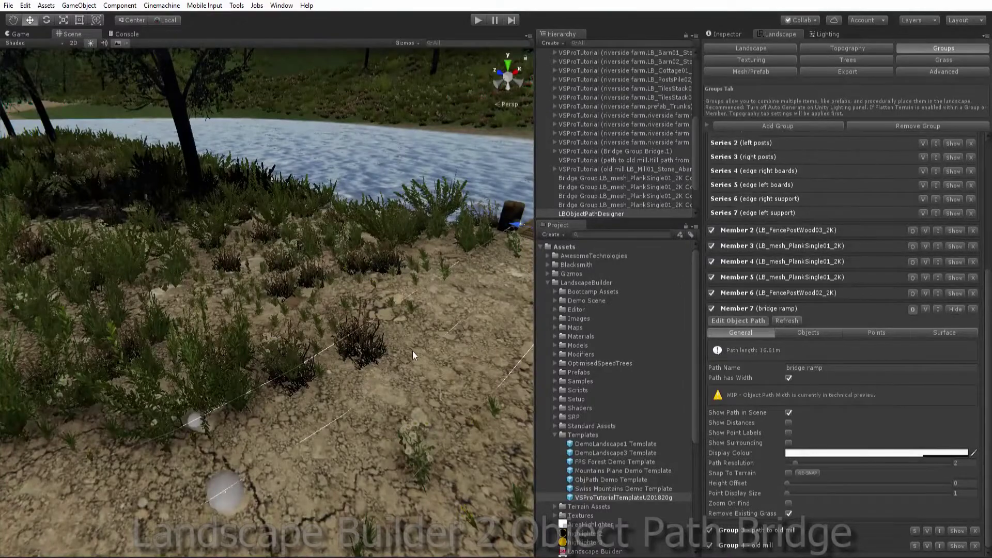
right_drag(425, 363, 536, 383)
middle_drag(537, 383, 538, 382)
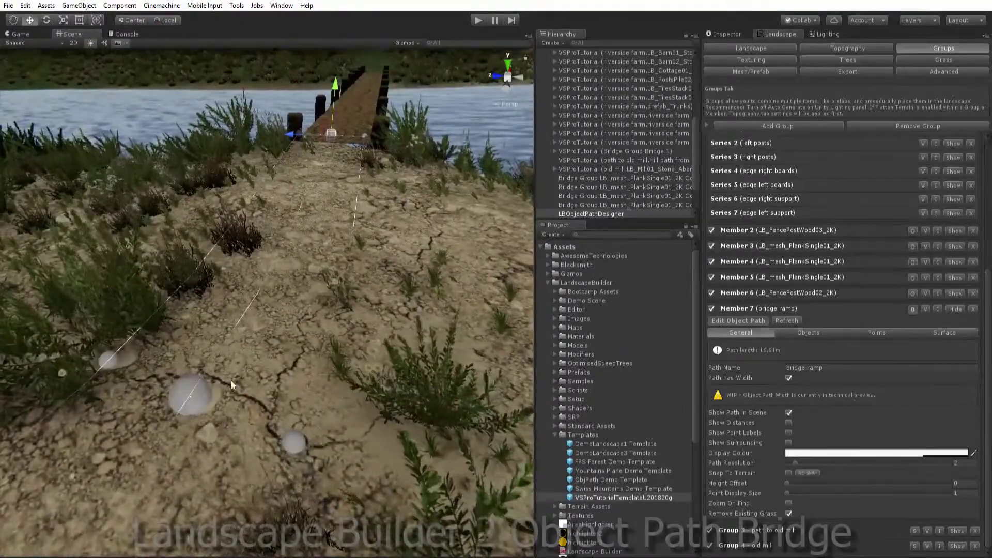
click(188, 395)
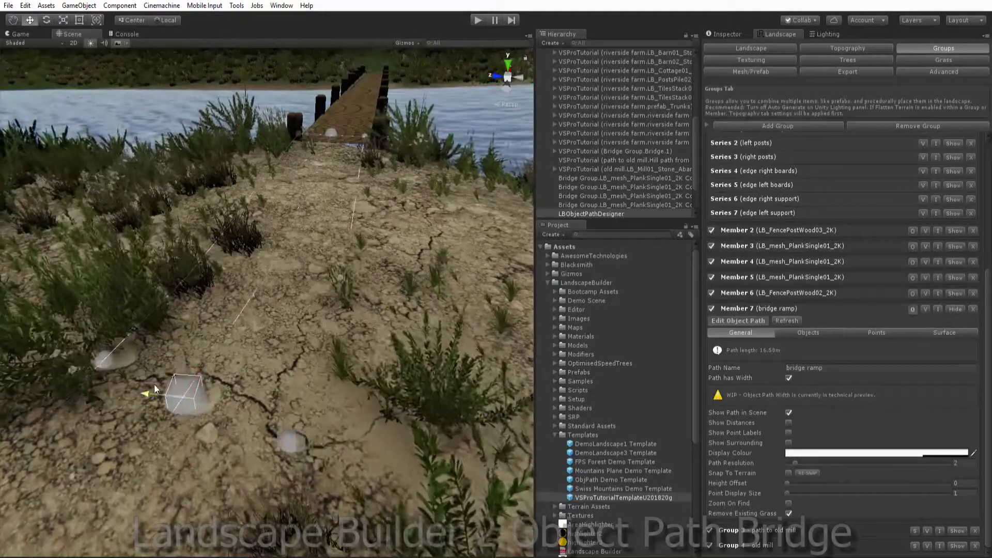
drag(153, 385, 143, 386)
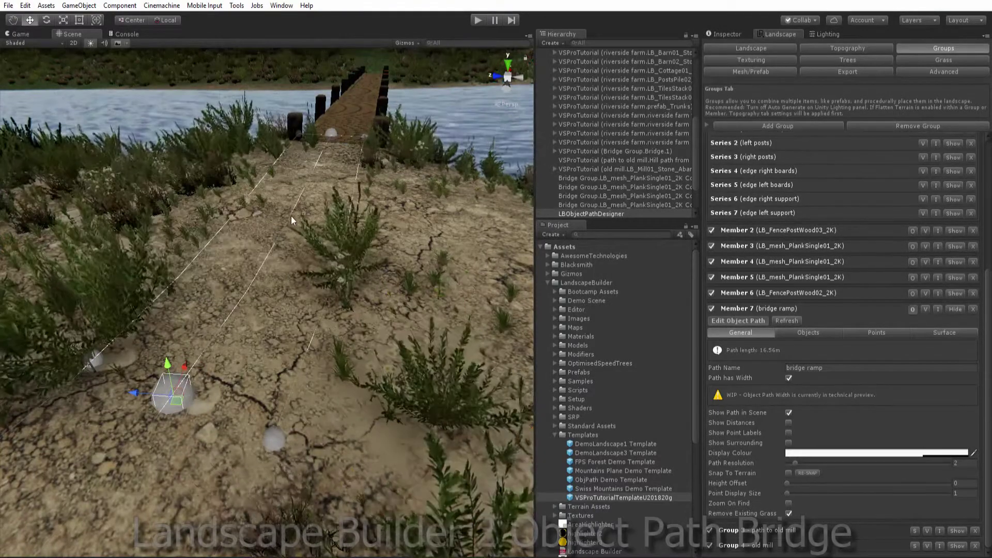
Step: Shift the first ramp point sideways to centre it across the near end of the bridge deck
mouse_move(305, 215)
middle_down()
mouse_move(308, 234)
mouse_move(303, 223)
middle_up()
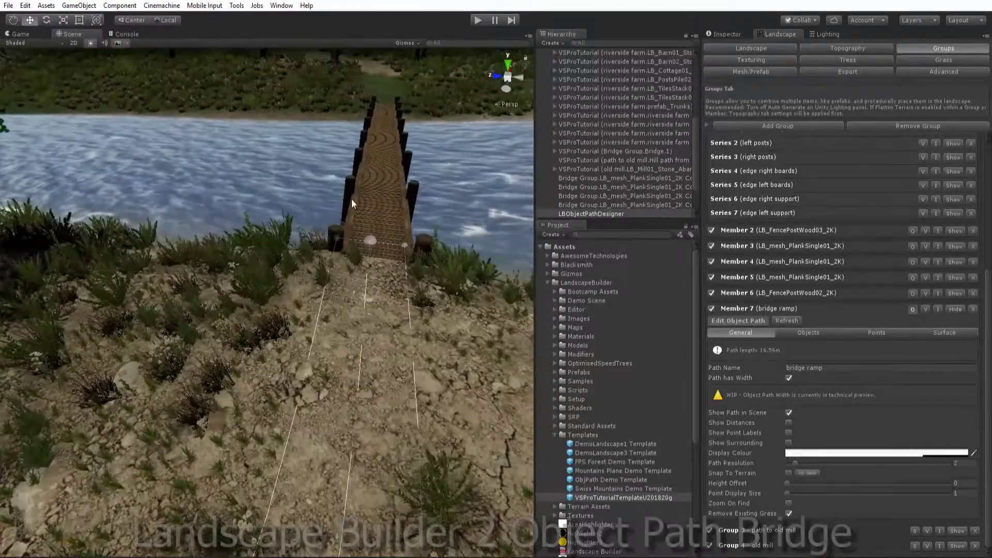
middle_drag(367, 189, 351, 212)
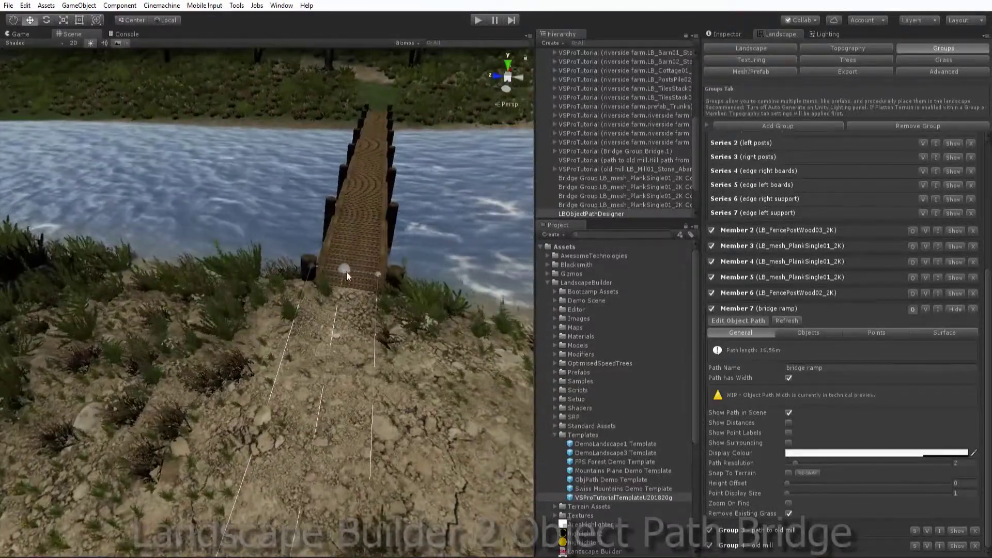
click(344, 261)
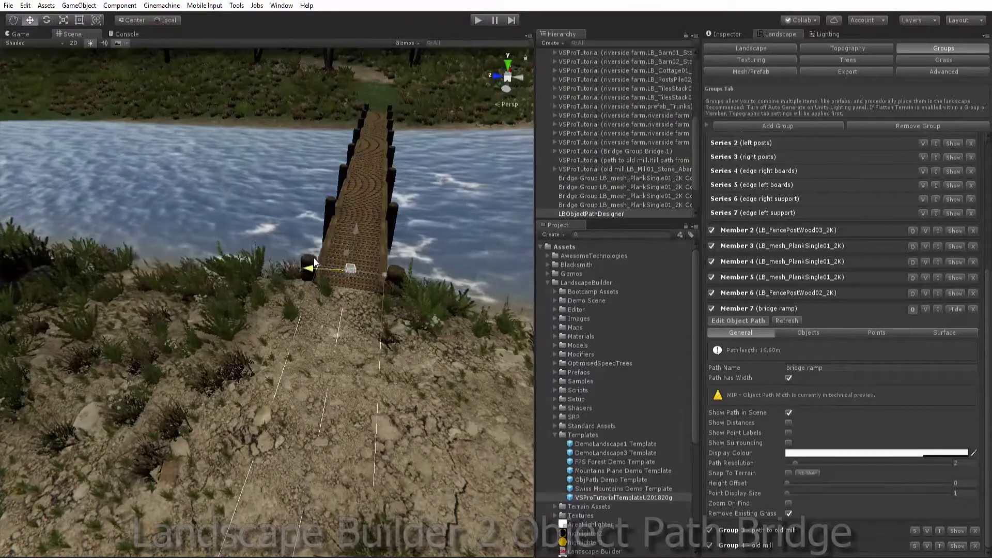
drag(317, 257, 314, 257)
Step: Move the middle ramp point sideways toward the bridge line and raise it slightly above the ground
middle_drag(371, 268, 370, 358)
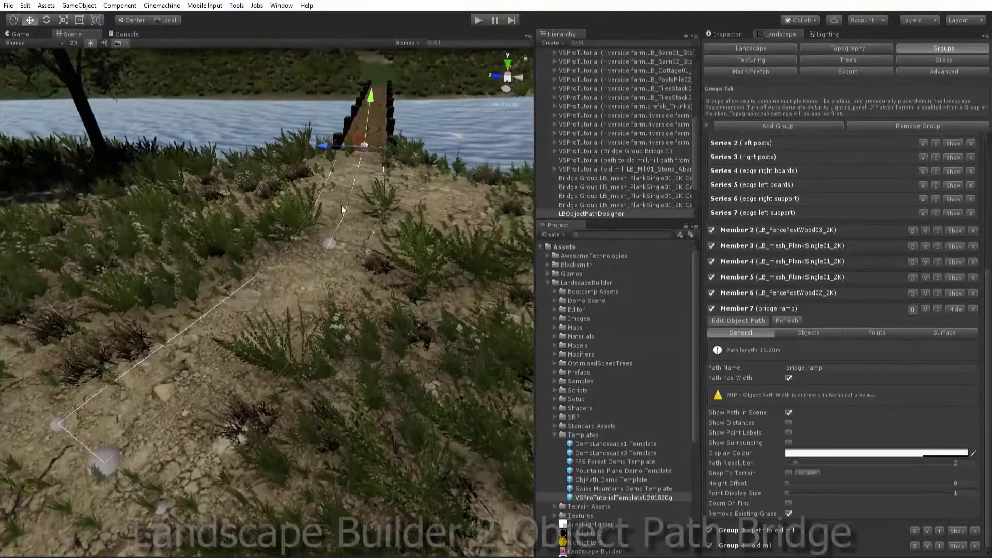
click(329, 240)
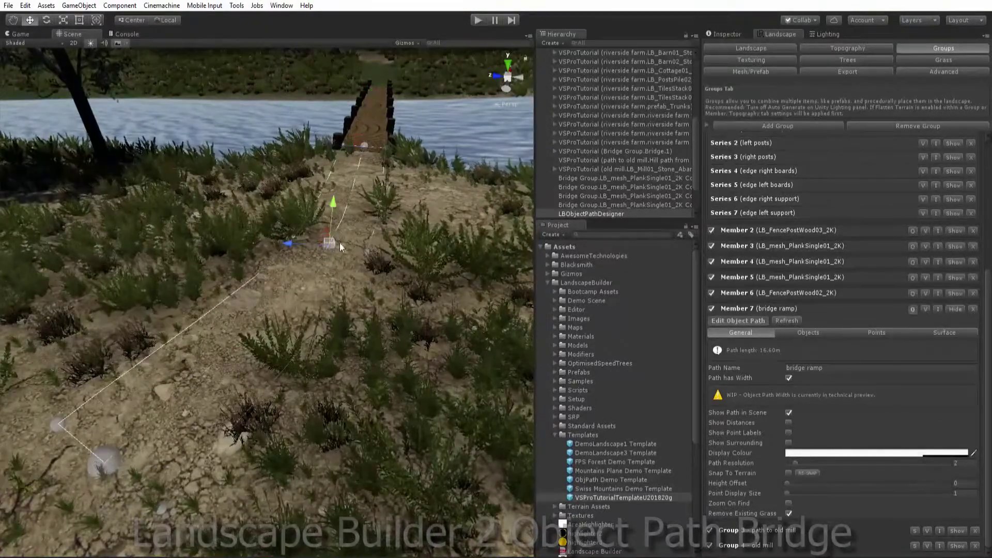
drag(290, 240, 298, 241)
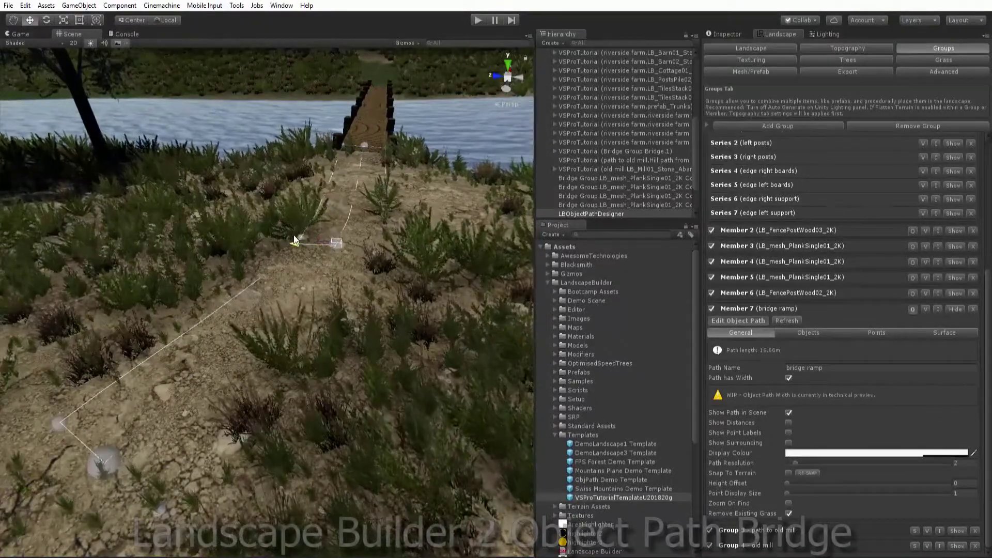
drag(338, 203, 339, 199)
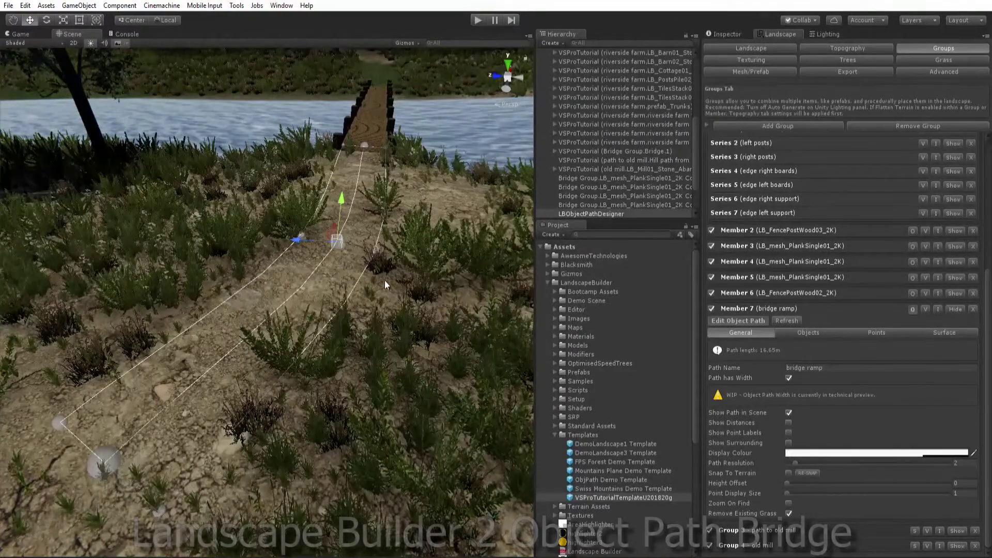
Step: Finish editing the bridge ramp object path and populate the landscape with groups to apply the flattened ramp
middle_drag(392, 223, 386, 242)
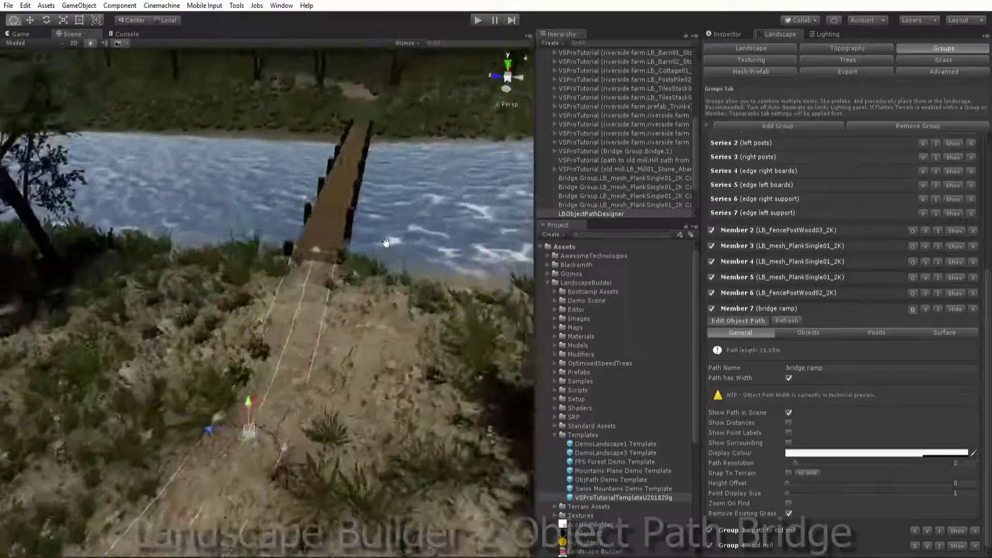
right_drag(386, 242, 378, 231)
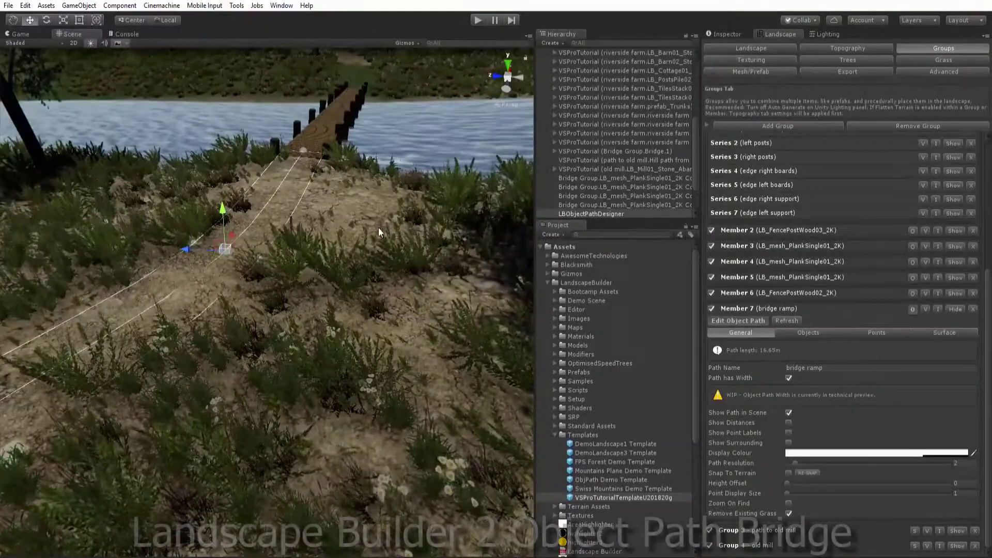
middle_drag(330, 240, 344, 250)
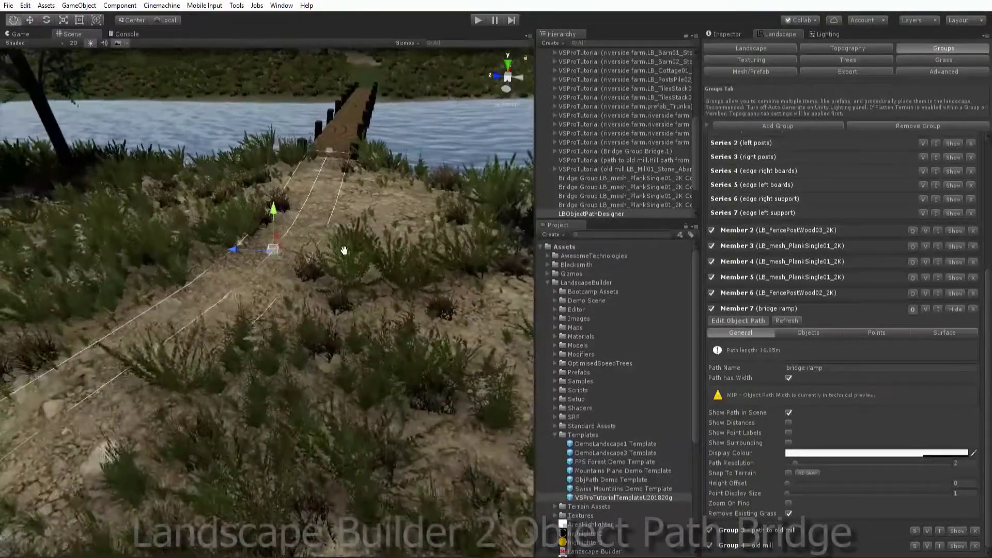
click(739, 315)
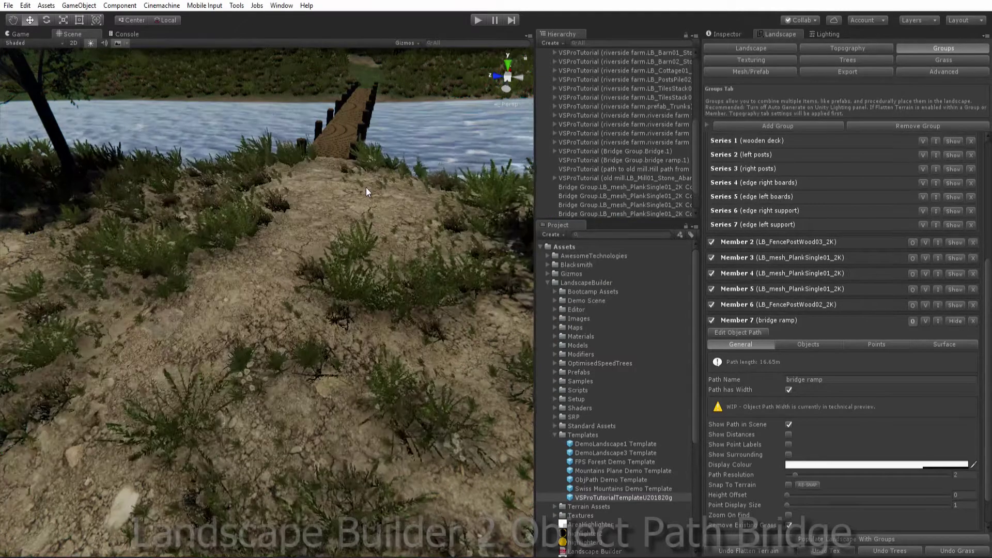
Step: Inspect the flattened ramp leading to the bridge and start Play mode to test the scene
middle_drag(365, 187, 380, 205)
mouse_move(381, 205)
right_down()
mouse_move(389, 184)
mouse_move(372, 206)
right_up()
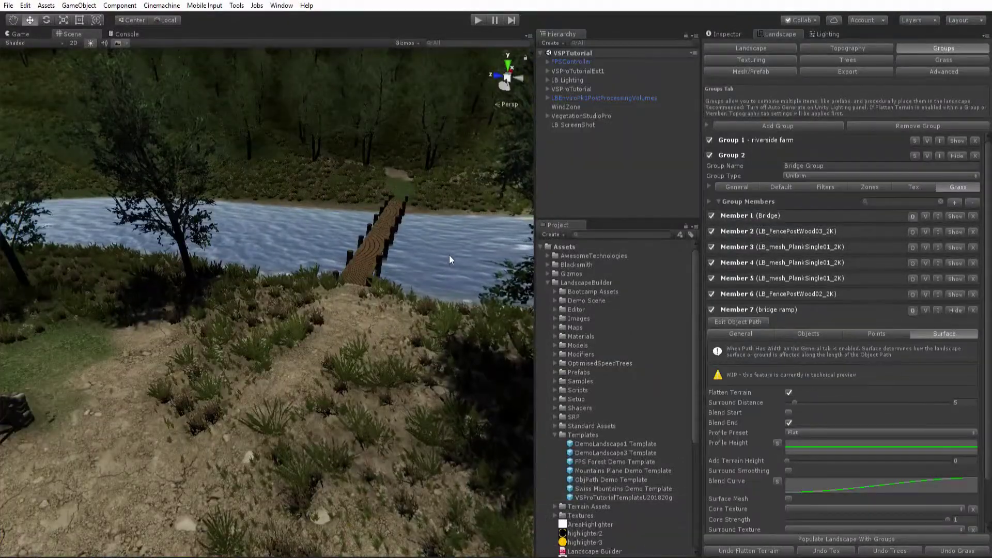
click(478, 13)
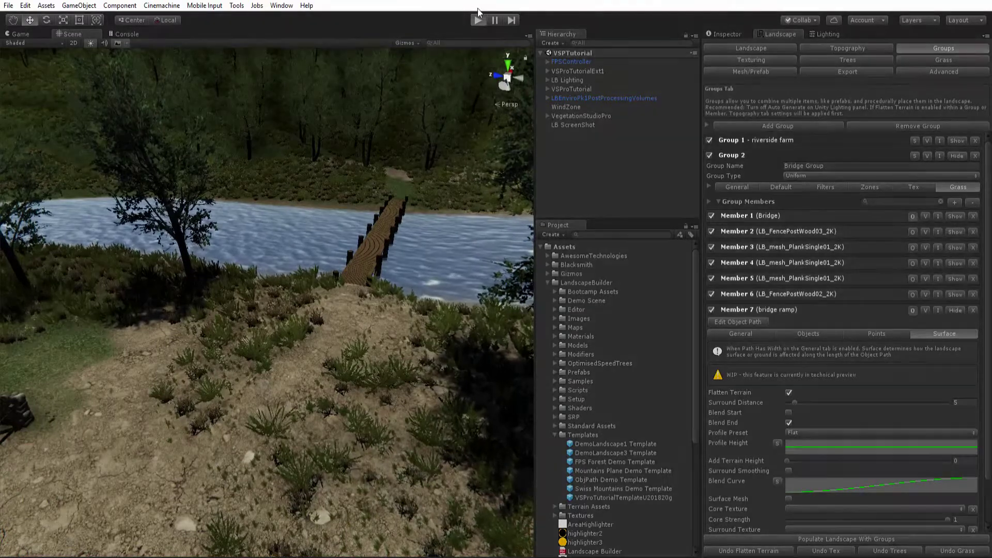